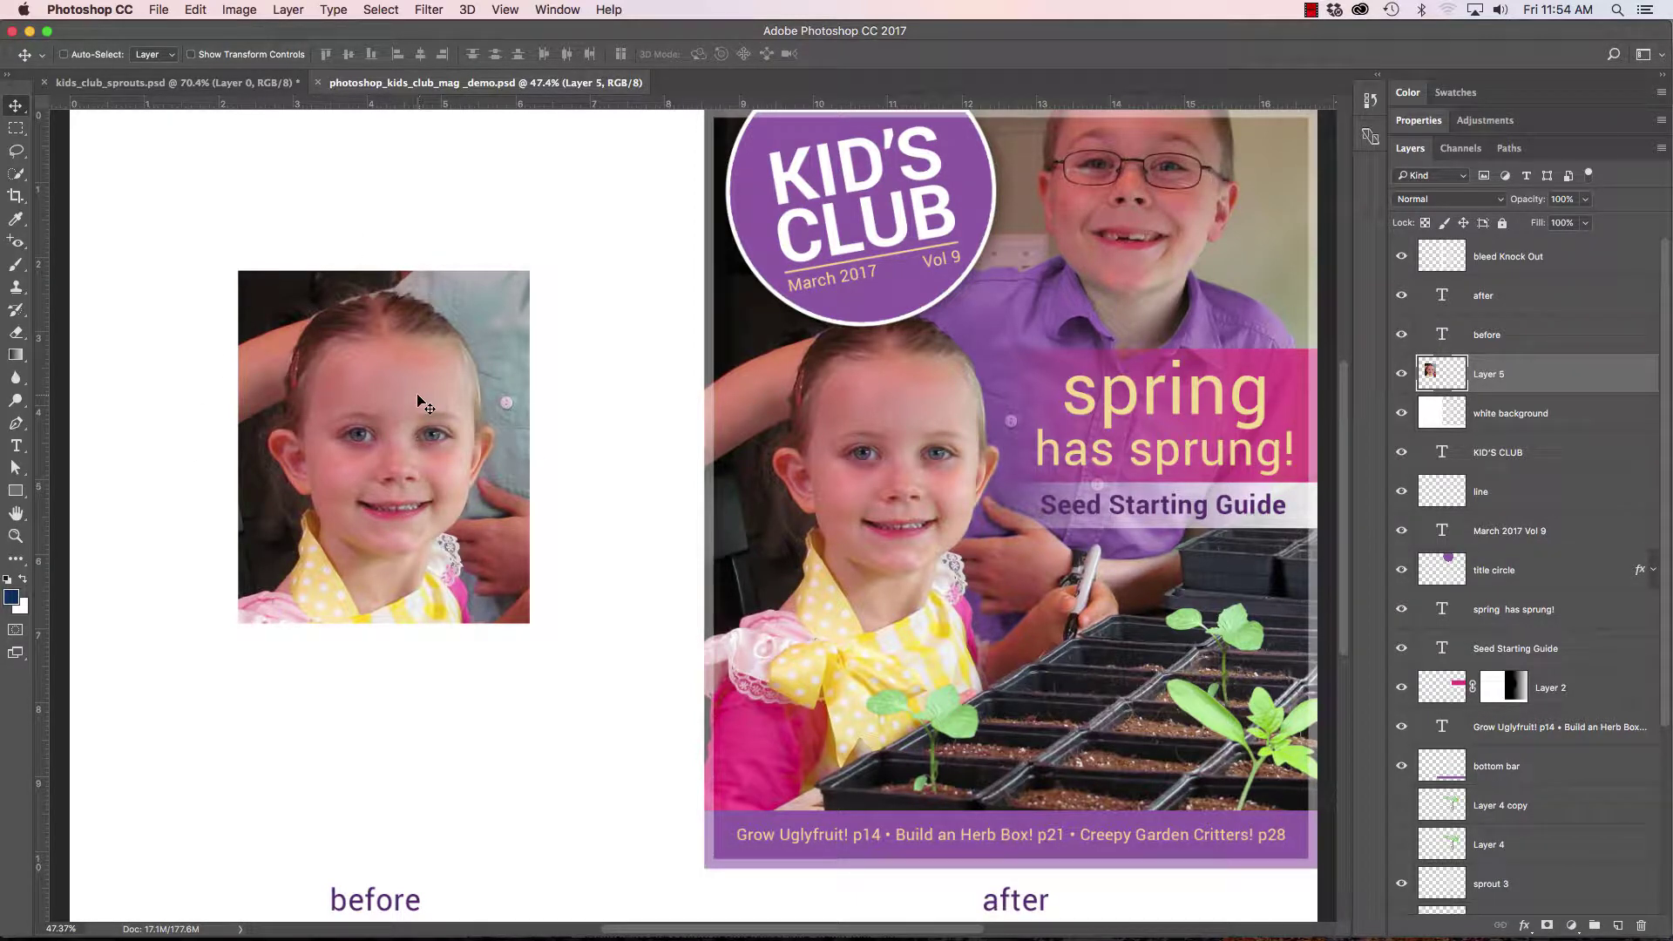
# Rename the layer holding the girl's photo to "little girl"
pyautogui.press('super+space')
pyautogui.moveTo(385, 453); pyautogui.dragTo(613, 486)
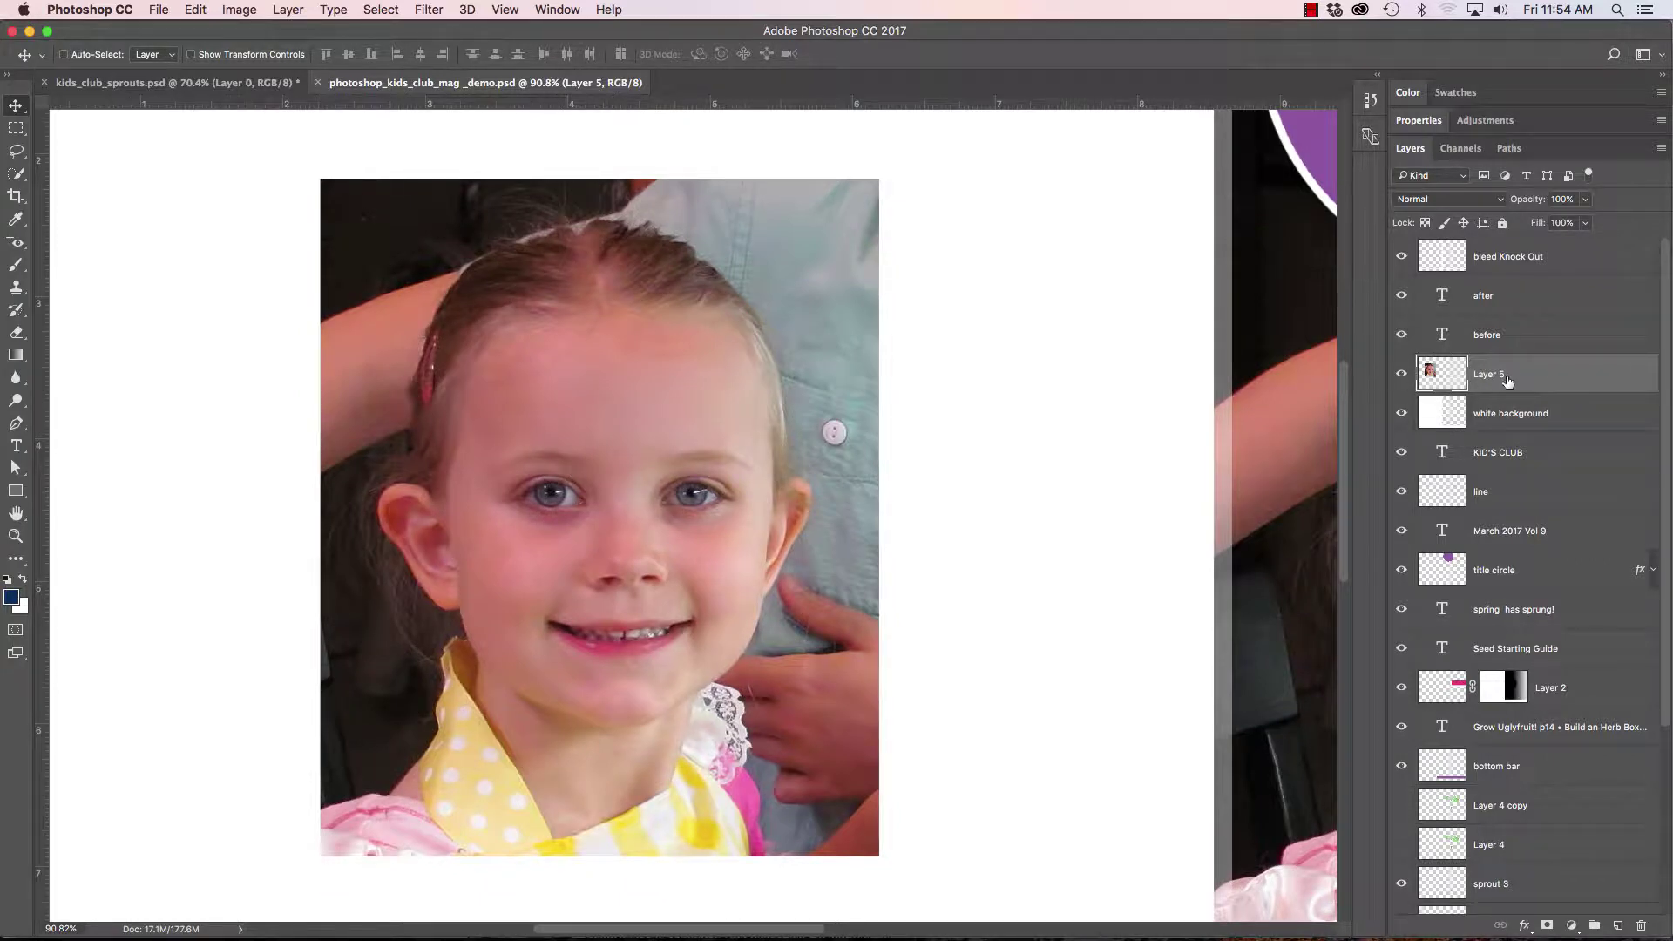
pyautogui.write('little girl')
pyautogui.press('Return')
# Toggle the little girl layer's visibility off and on to check which part of the image it holds
pyautogui.click(1402, 379)
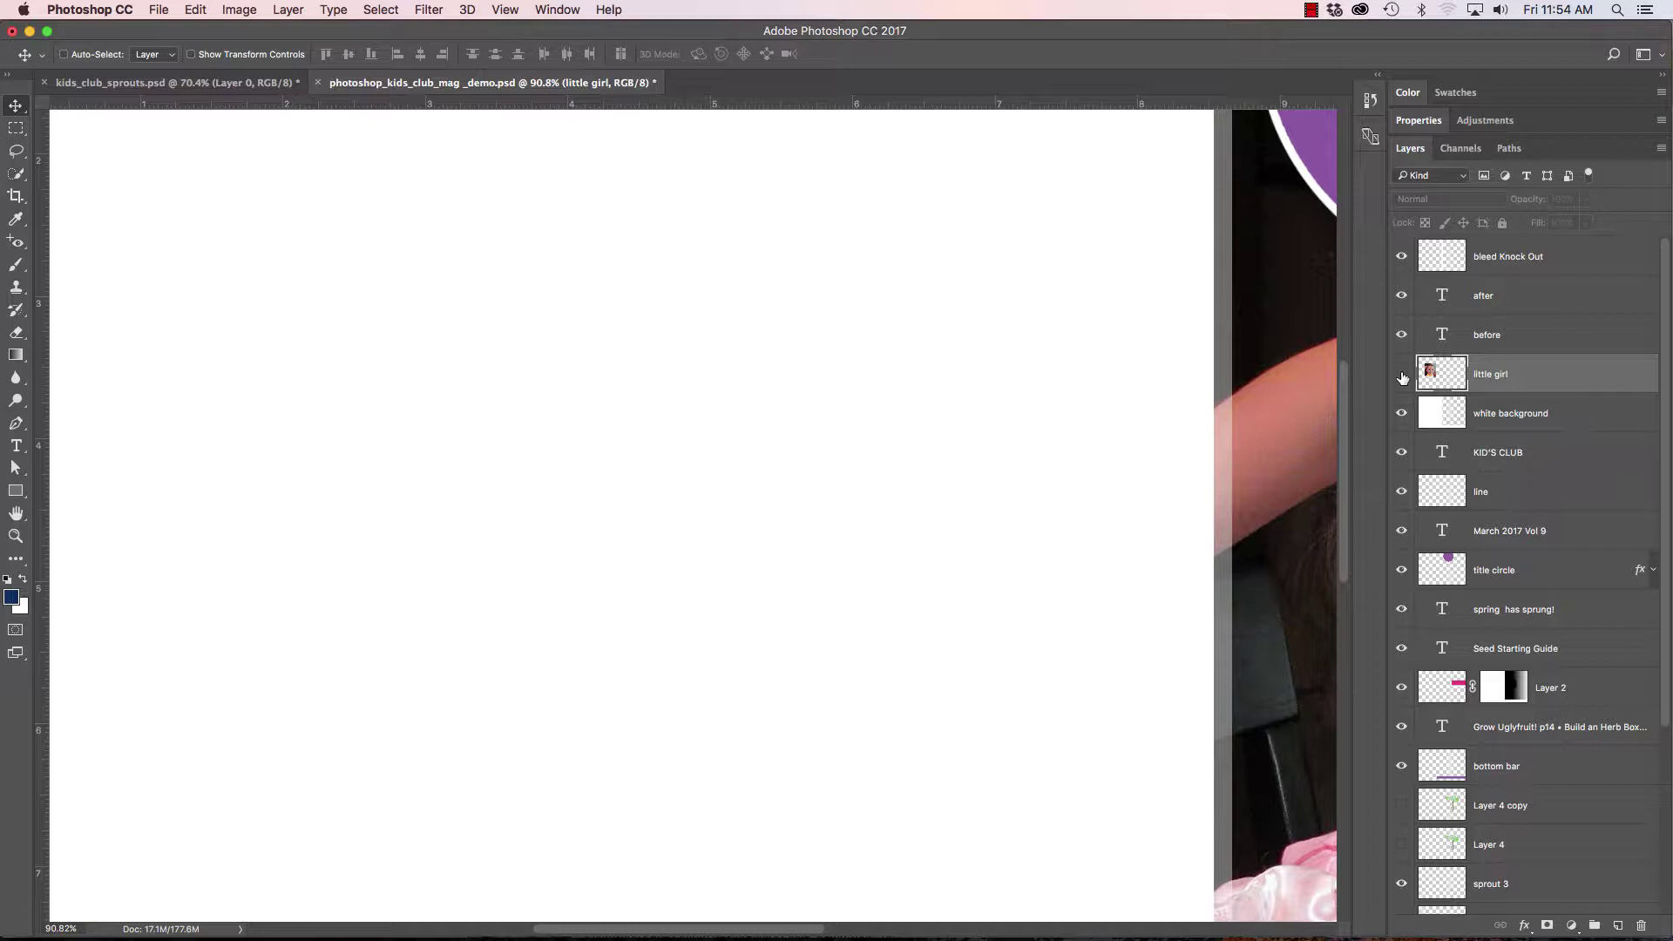
pyautogui.click(1402, 377)
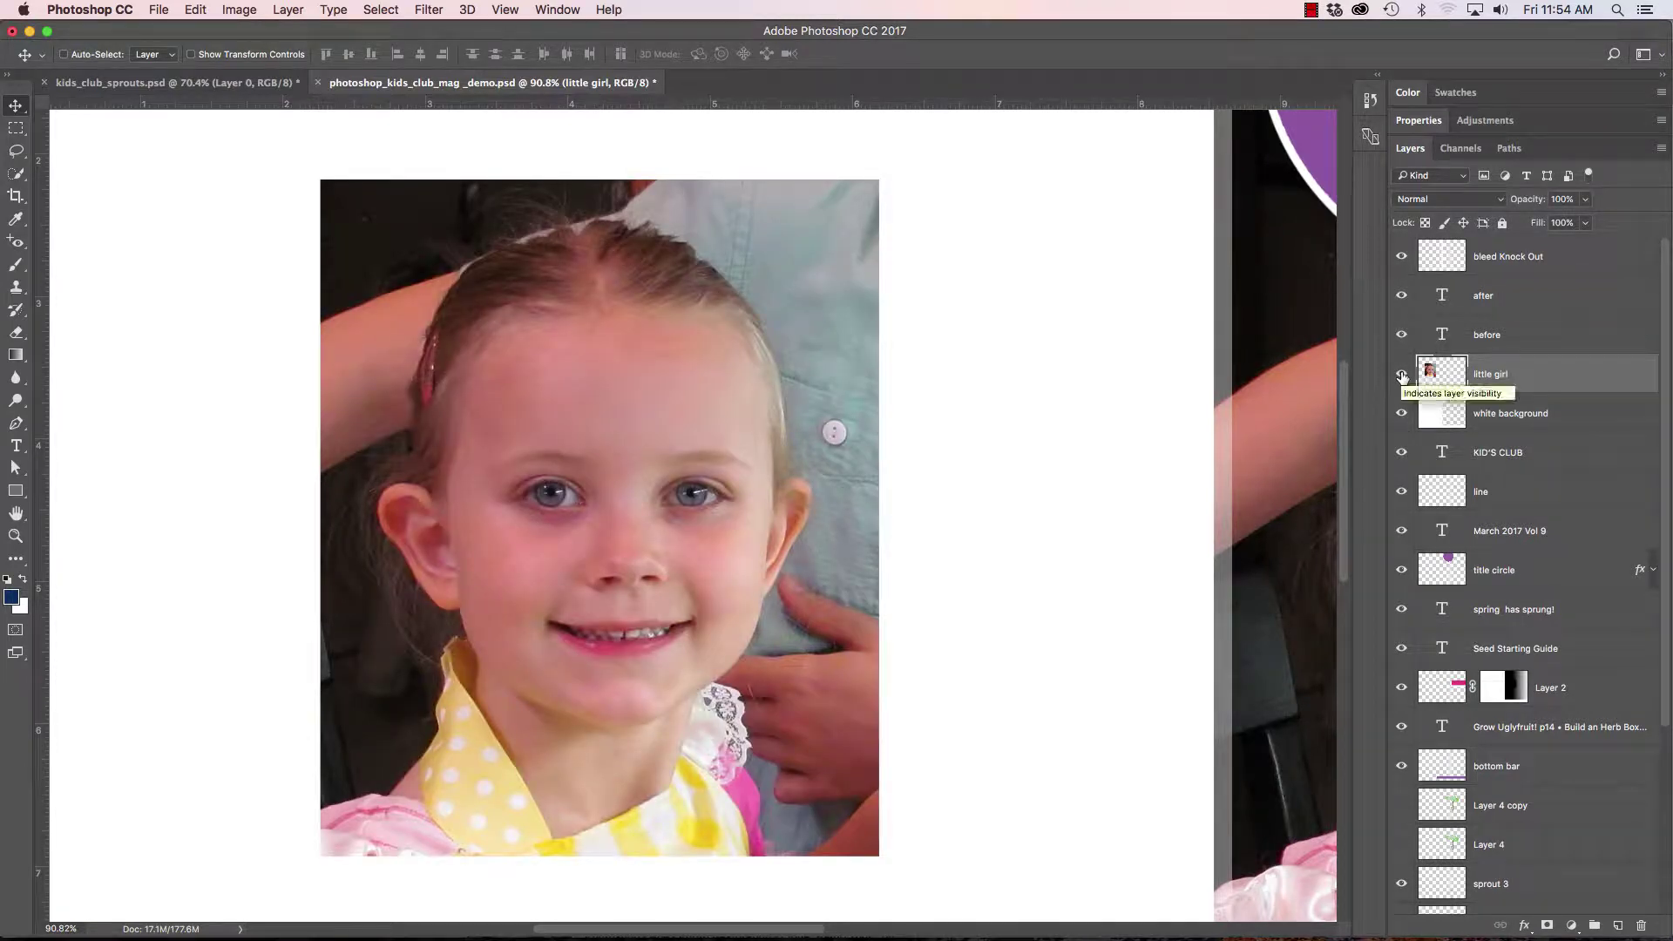
pyautogui.click(1403, 379)
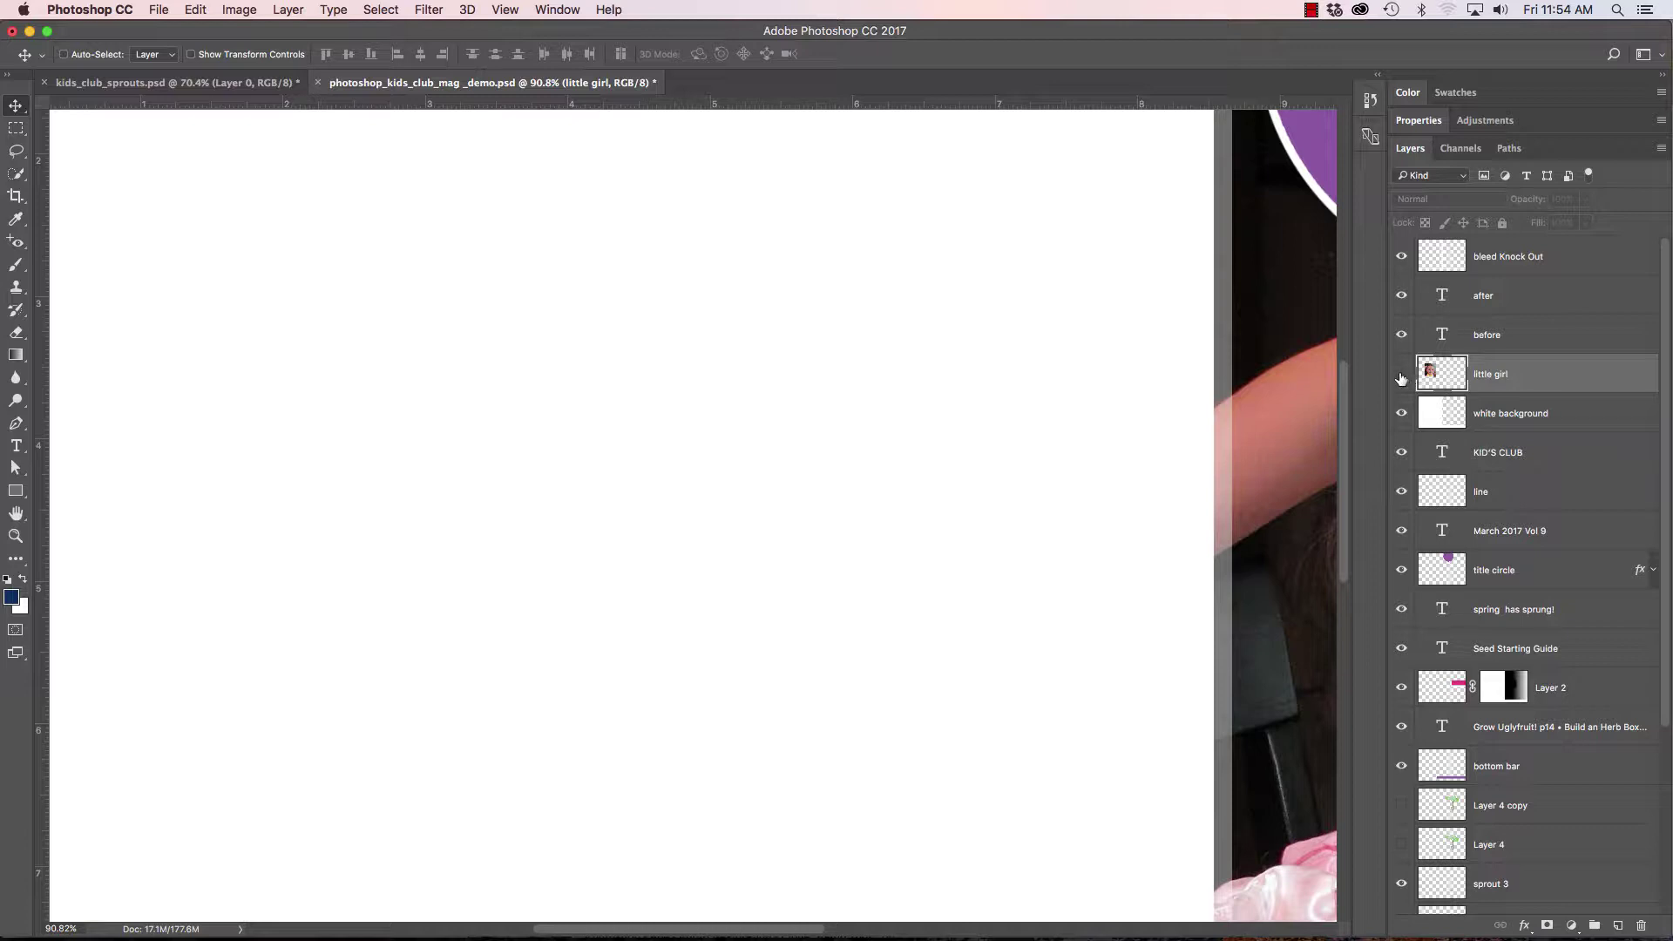
pyautogui.click(1402, 378)
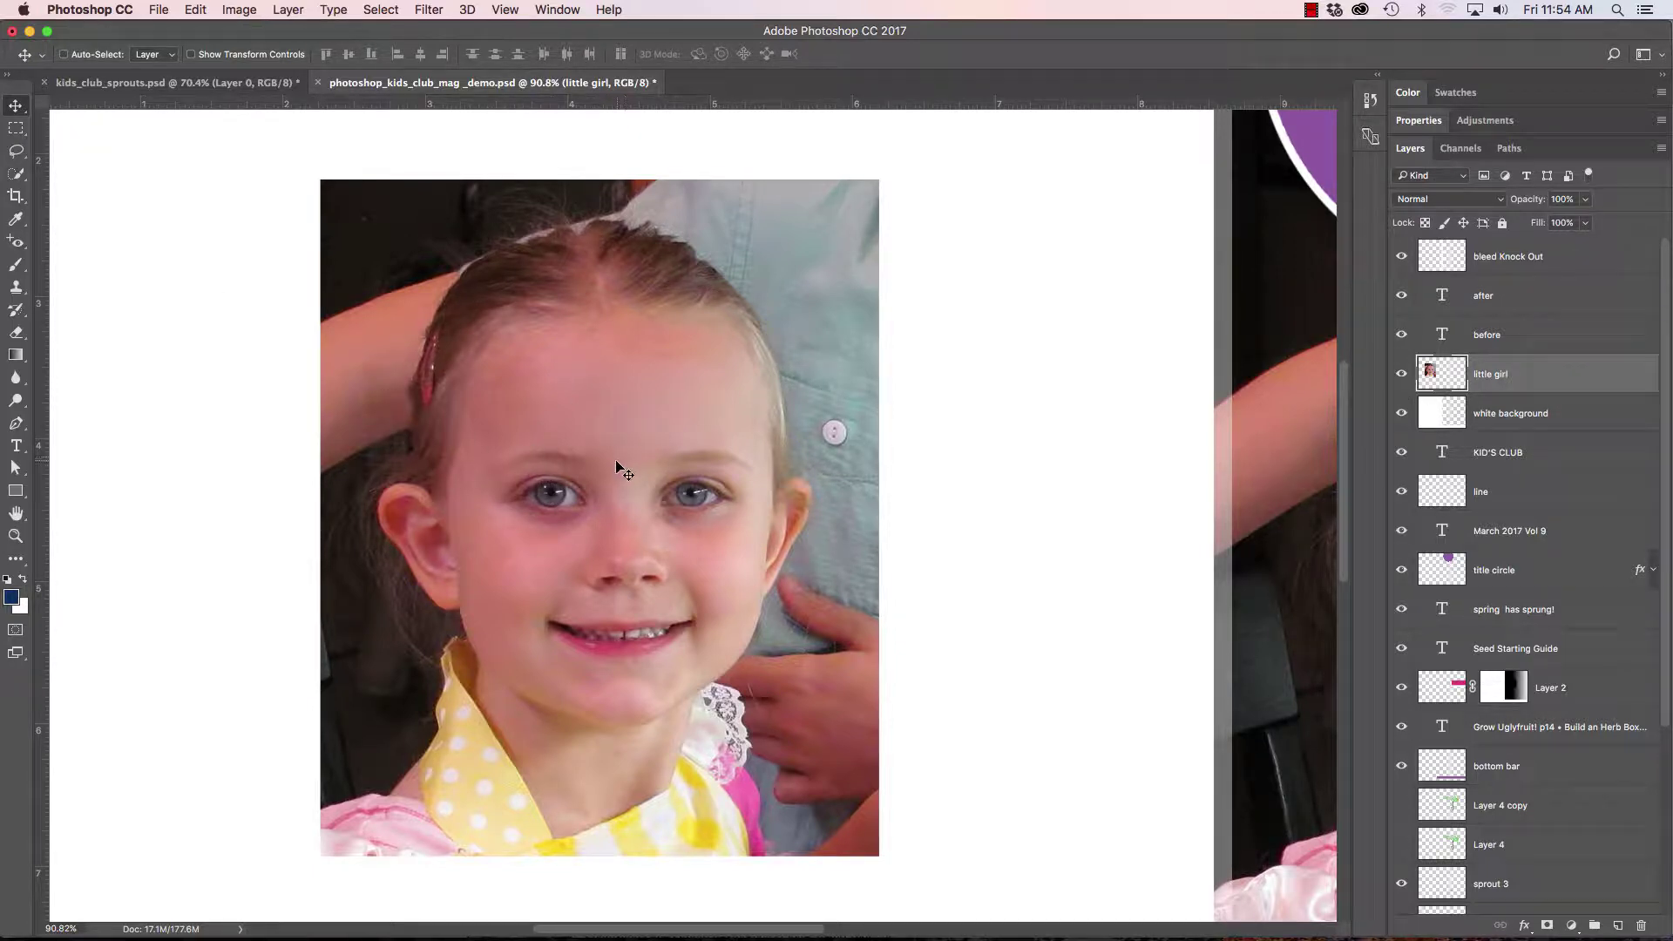
# Move the little girl photo slightly up and left on the white background, and select the KID'S CLUB text layer
pyautogui.moveTo(620, 456); pyautogui.dragTo(597, 428)
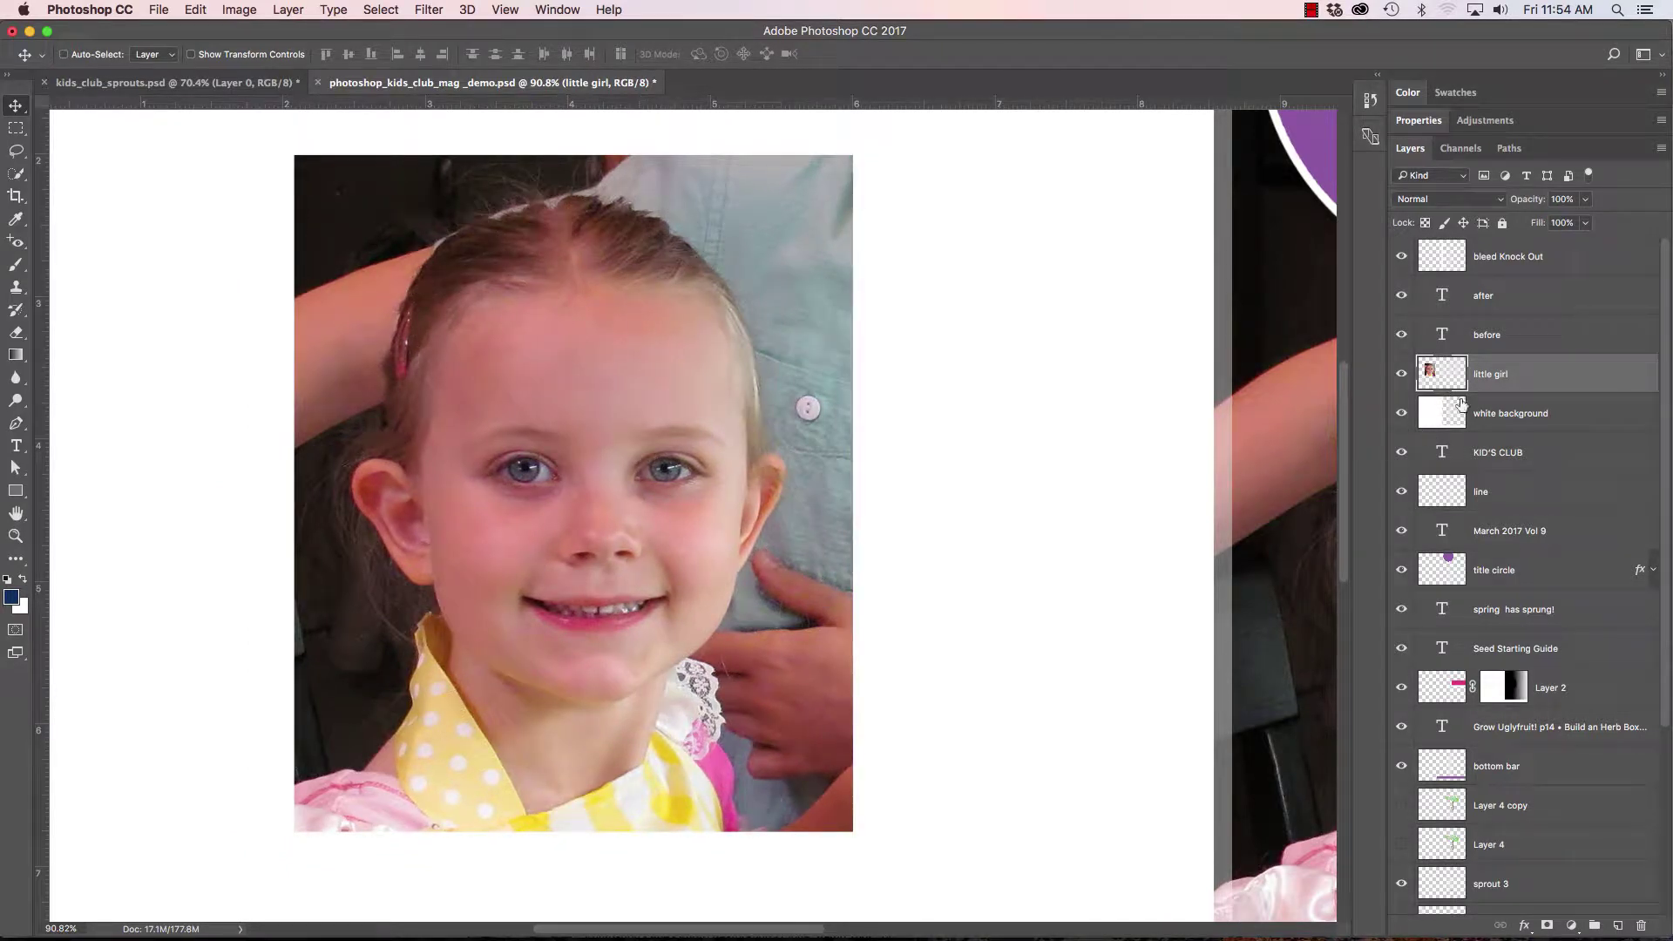
pyautogui.click(1516, 415)
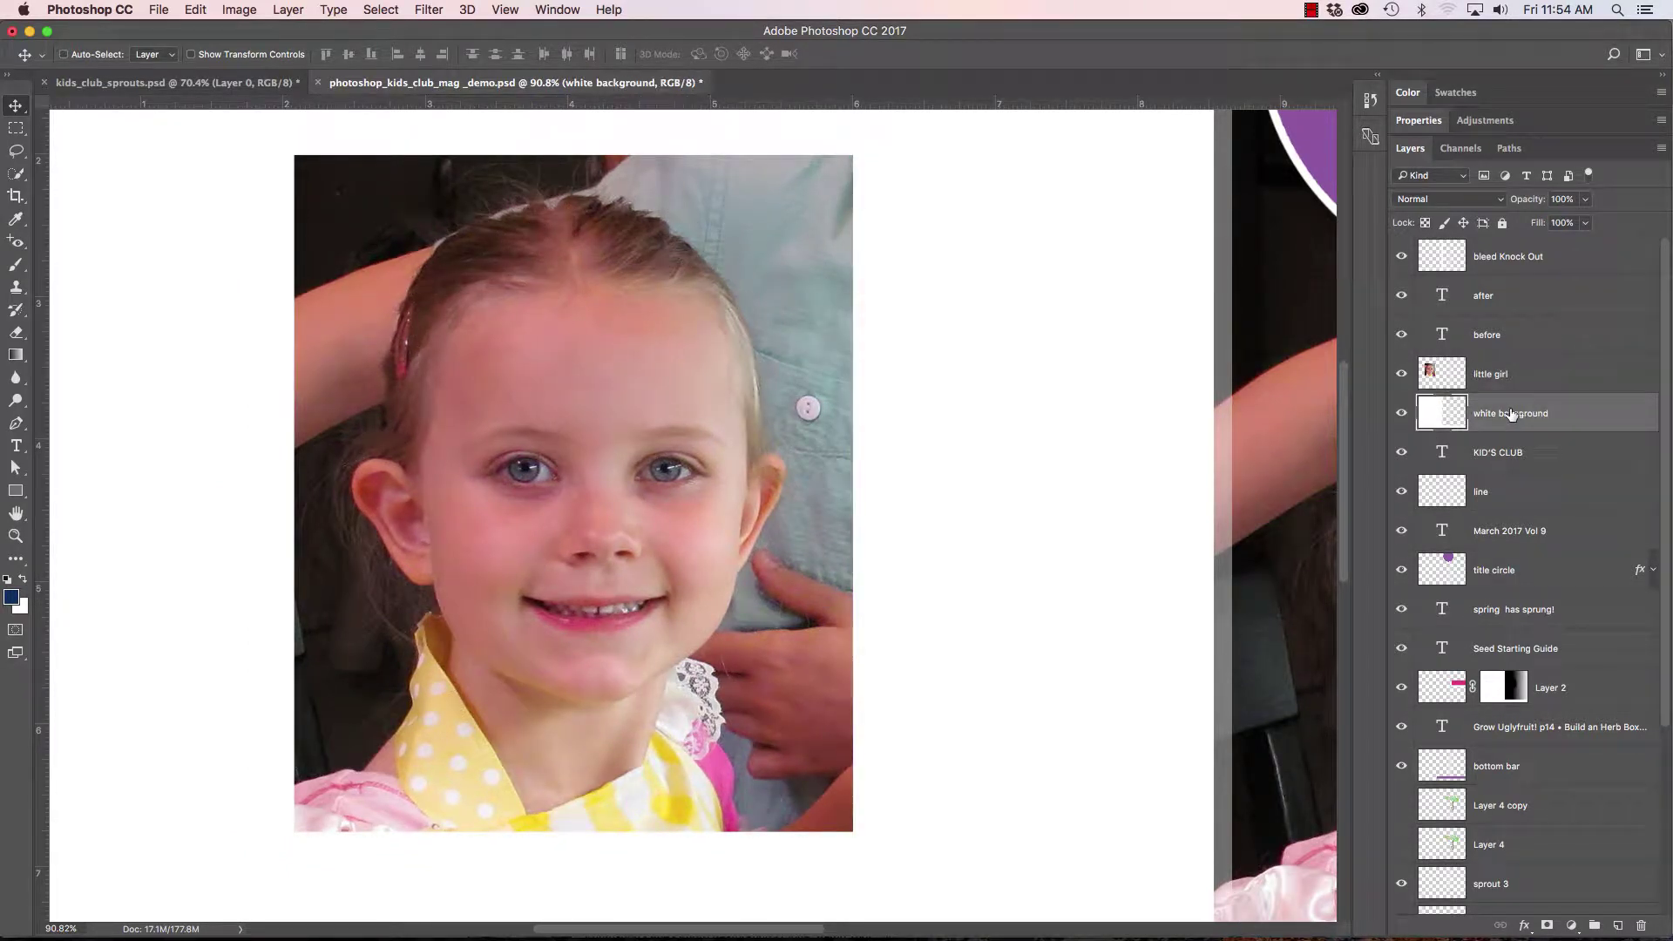
pyautogui.click(1503, 455)
pyautogui.press('super+0')
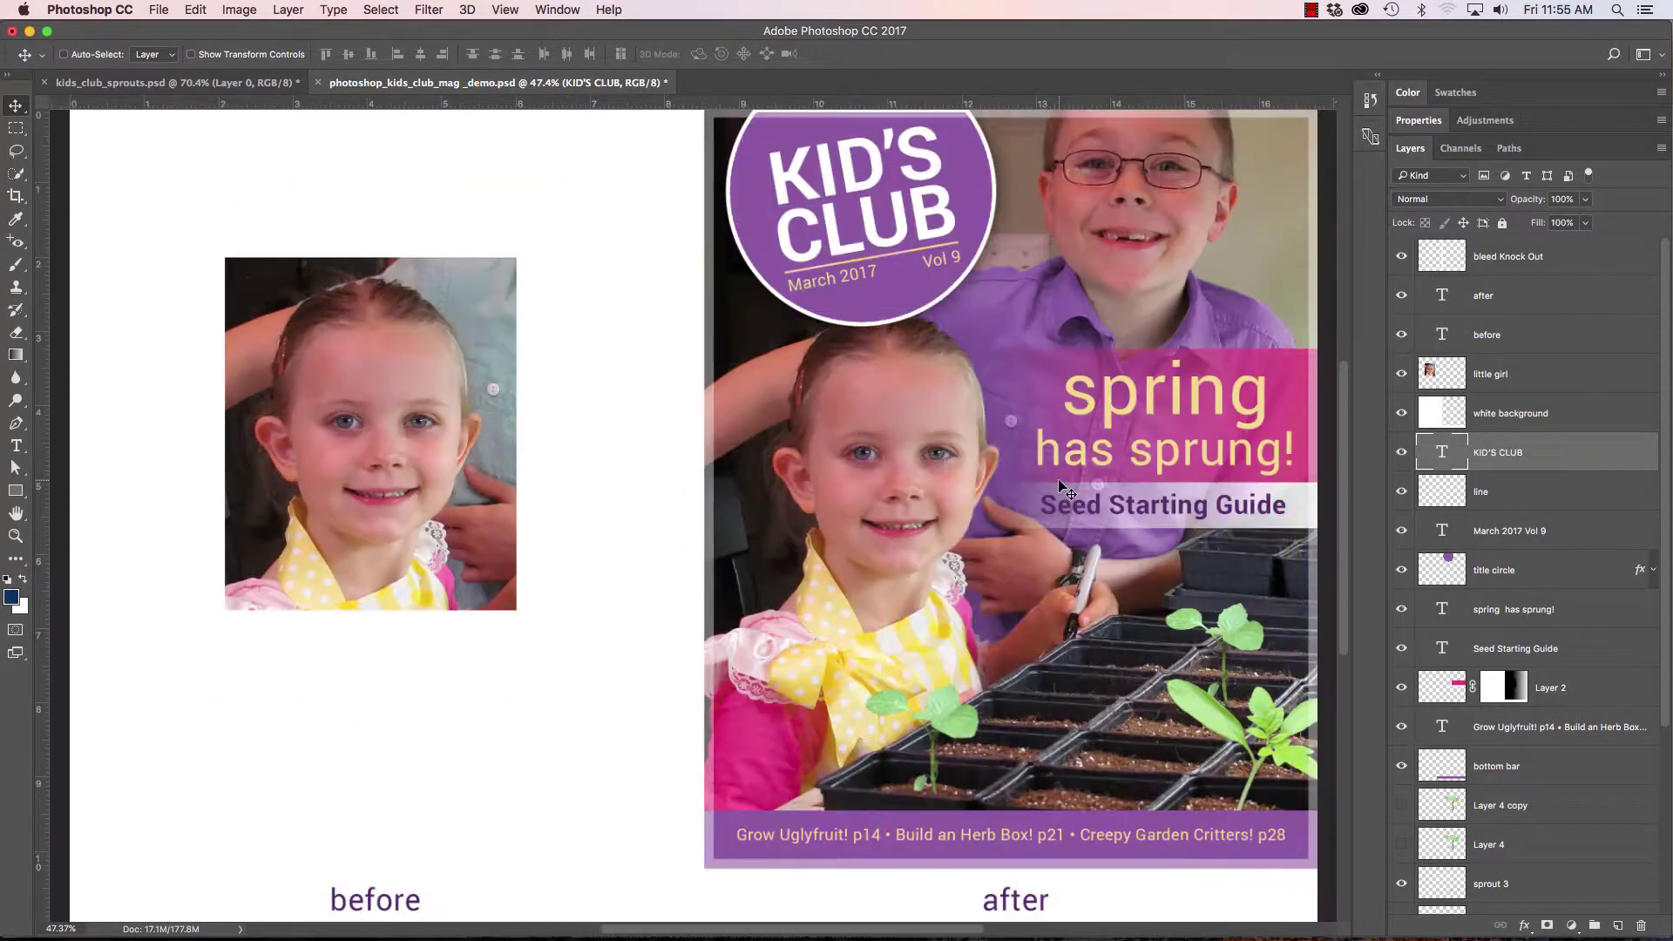
pyautogui.moveTo(394, 415); pyautogui.dragTo(449, 438)
# On the little girl layer, lasso a mask-shaped area around both eyes and eyebrows with a 5 px feather
pyautogui.click(1447, 380)
pyautogui.moveTo(370, 444); pyautogui.dragTo(607, 461)
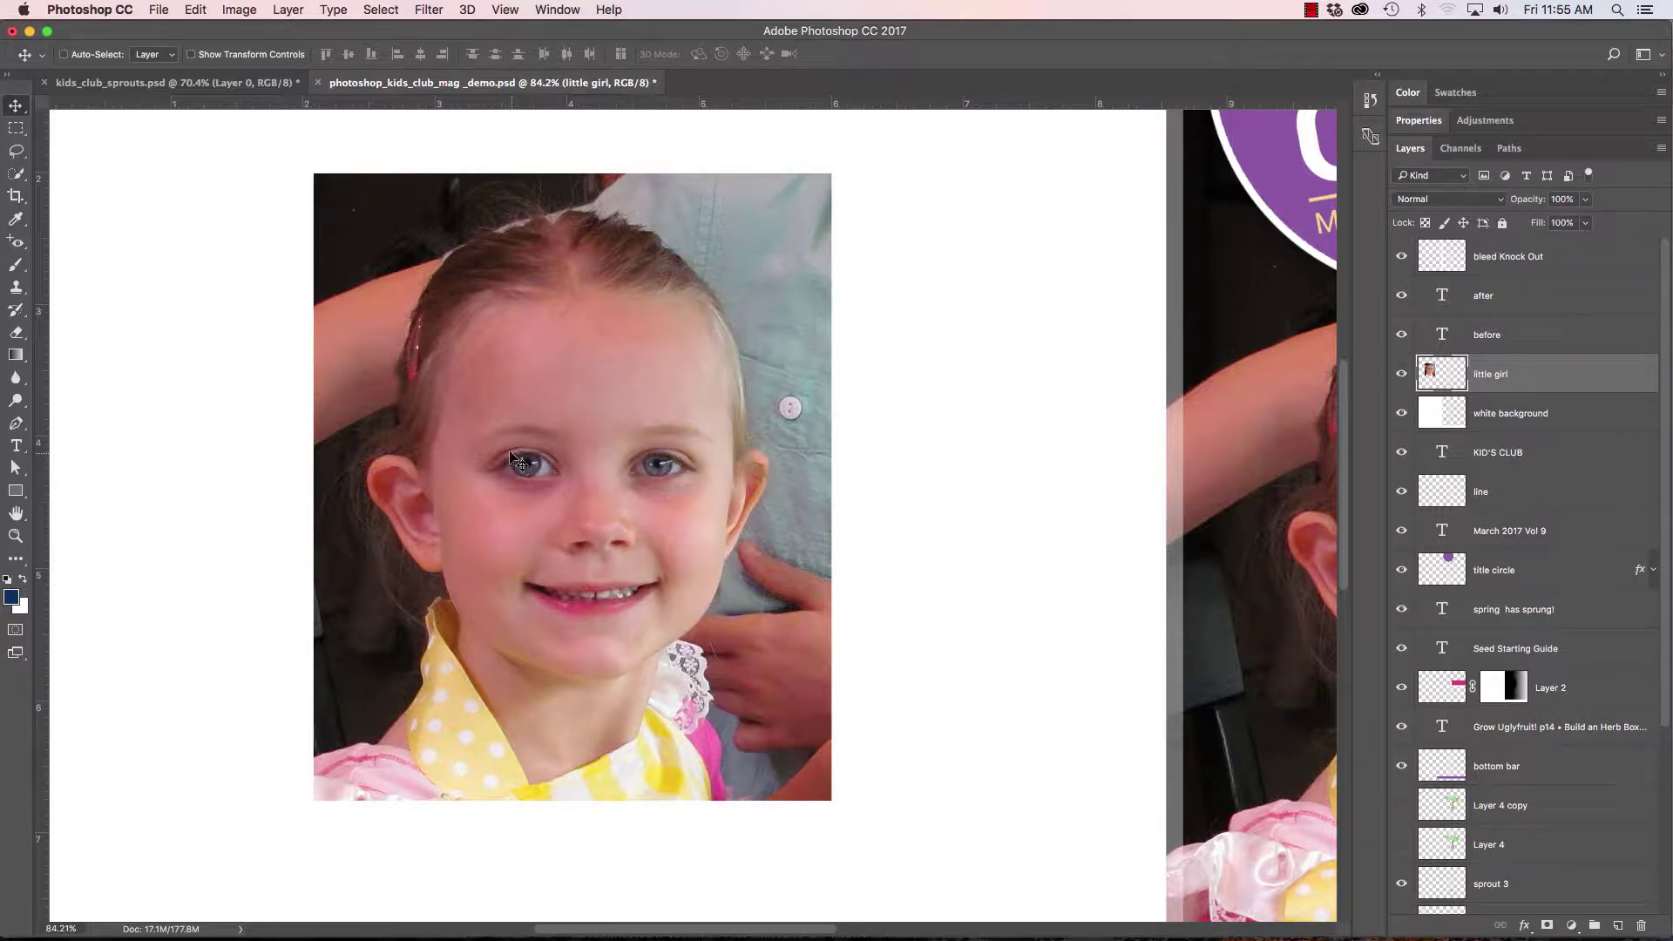
pyautogui.press('l')
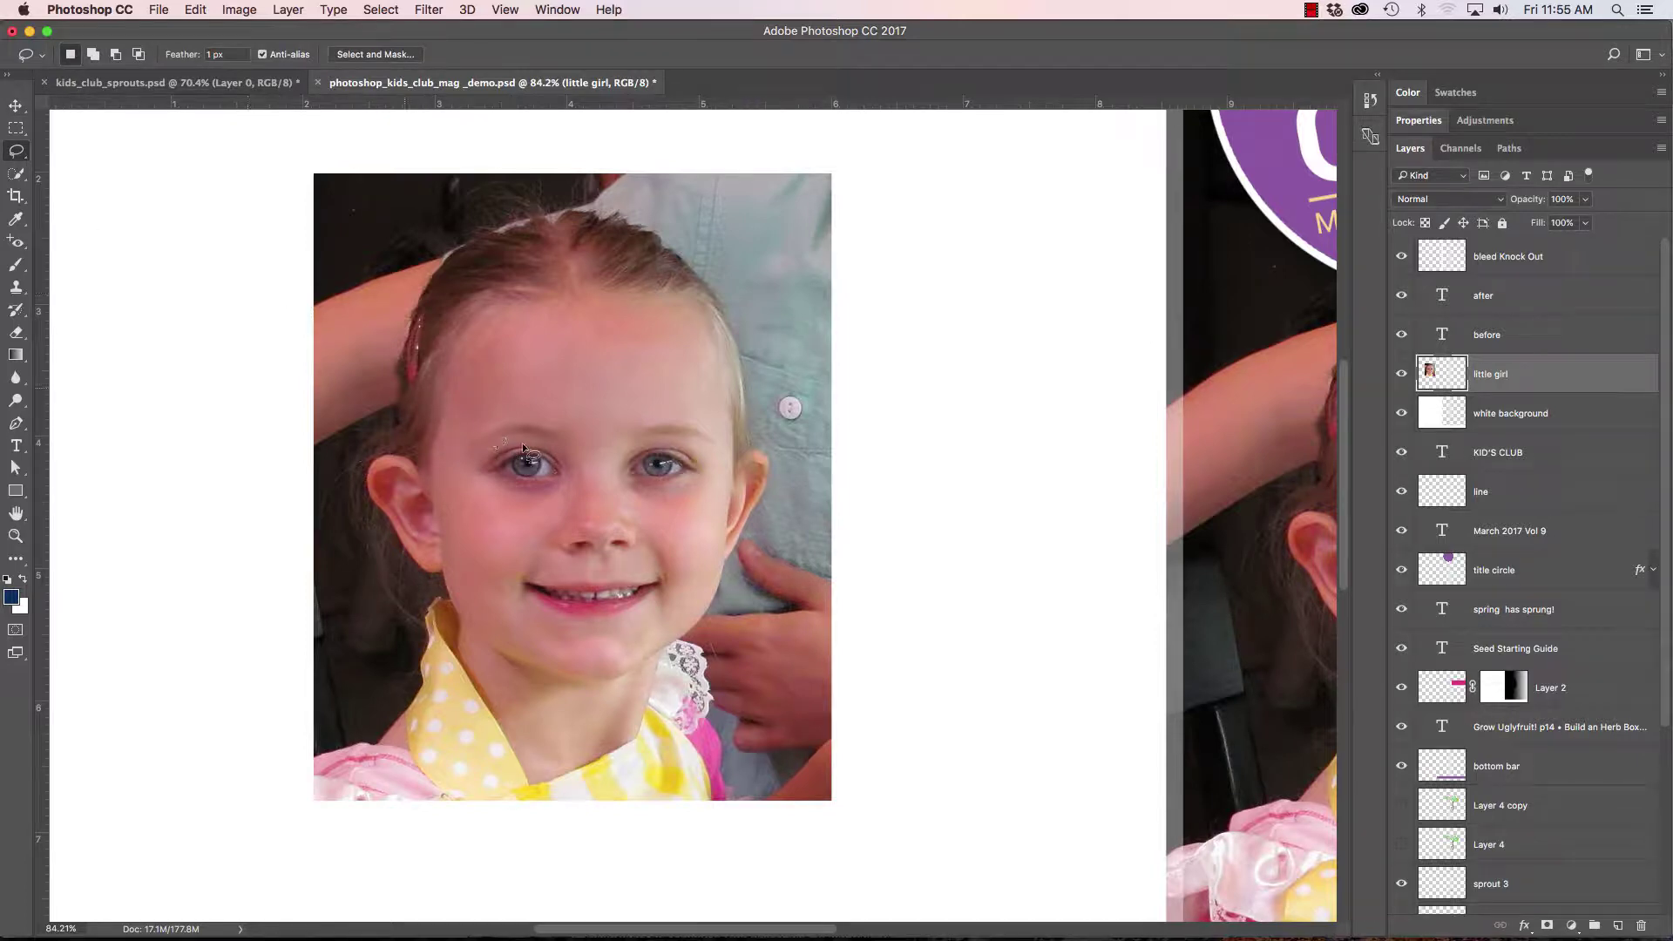
pyautogui.doubleClick(214, 54)
pyautogui.write('5')
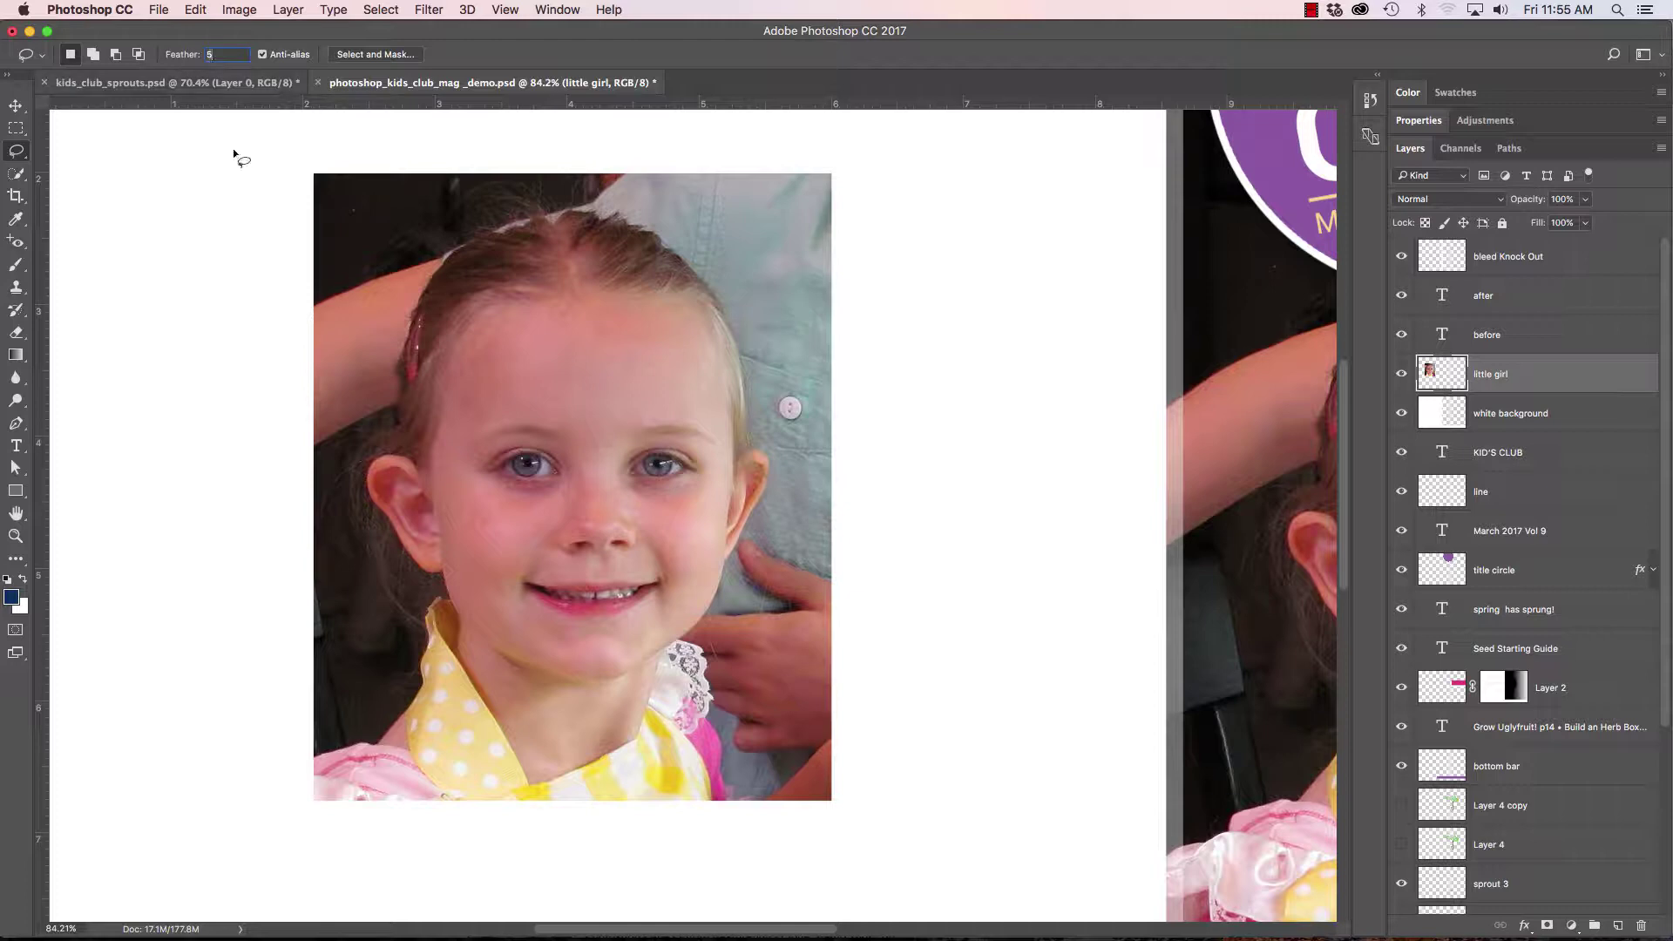
pyautogui.moveTo(689, 392)
pyautogui.mouseDown()
pyautogui.moveTo(489, 408)
pyautogui.moveTo(456, 429)
pyautogui.moveTo(452, 477)
pyautogui.moveTo(504, 520)
pyautogui.moveTo(590, 501)
pyautogui.moveTo(691, 521)
pyautogui.moveTo(716, 506)
pyautogui.moveTo(727, 439)
pyautogui.mouseUp()
pyautogui.moveTo(661, 394); pyautogui.dragTo(665, 395)
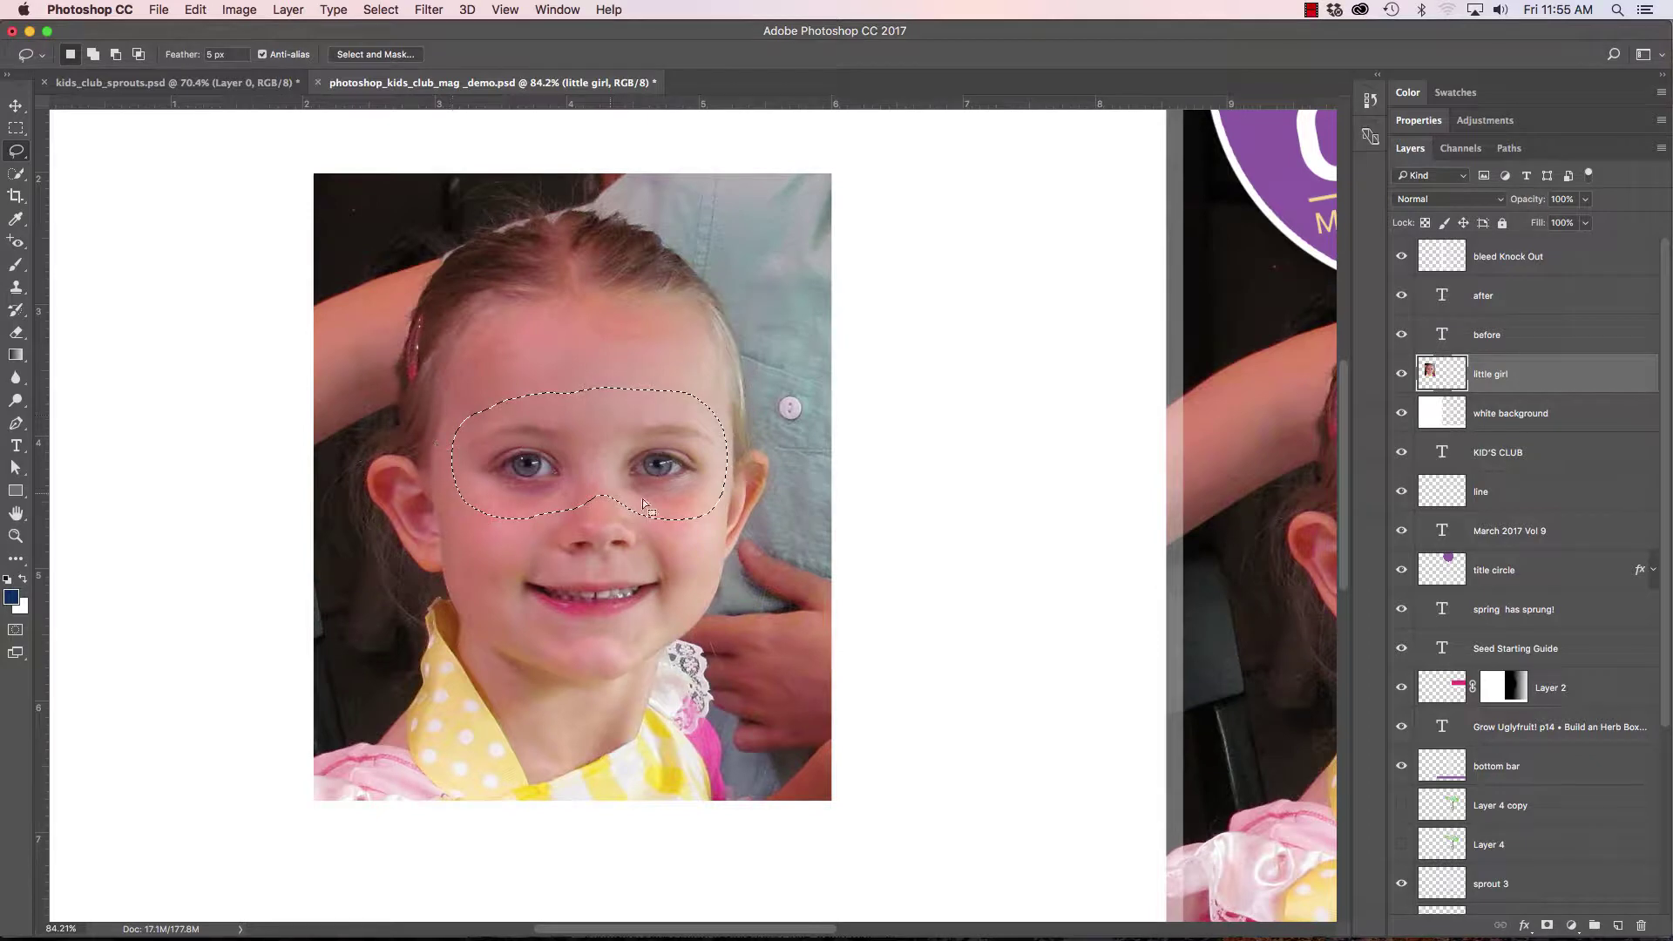
# Cut the selected eye area onto a new layer and move it out to the right of the photo
pyautogui.click(288, 10)
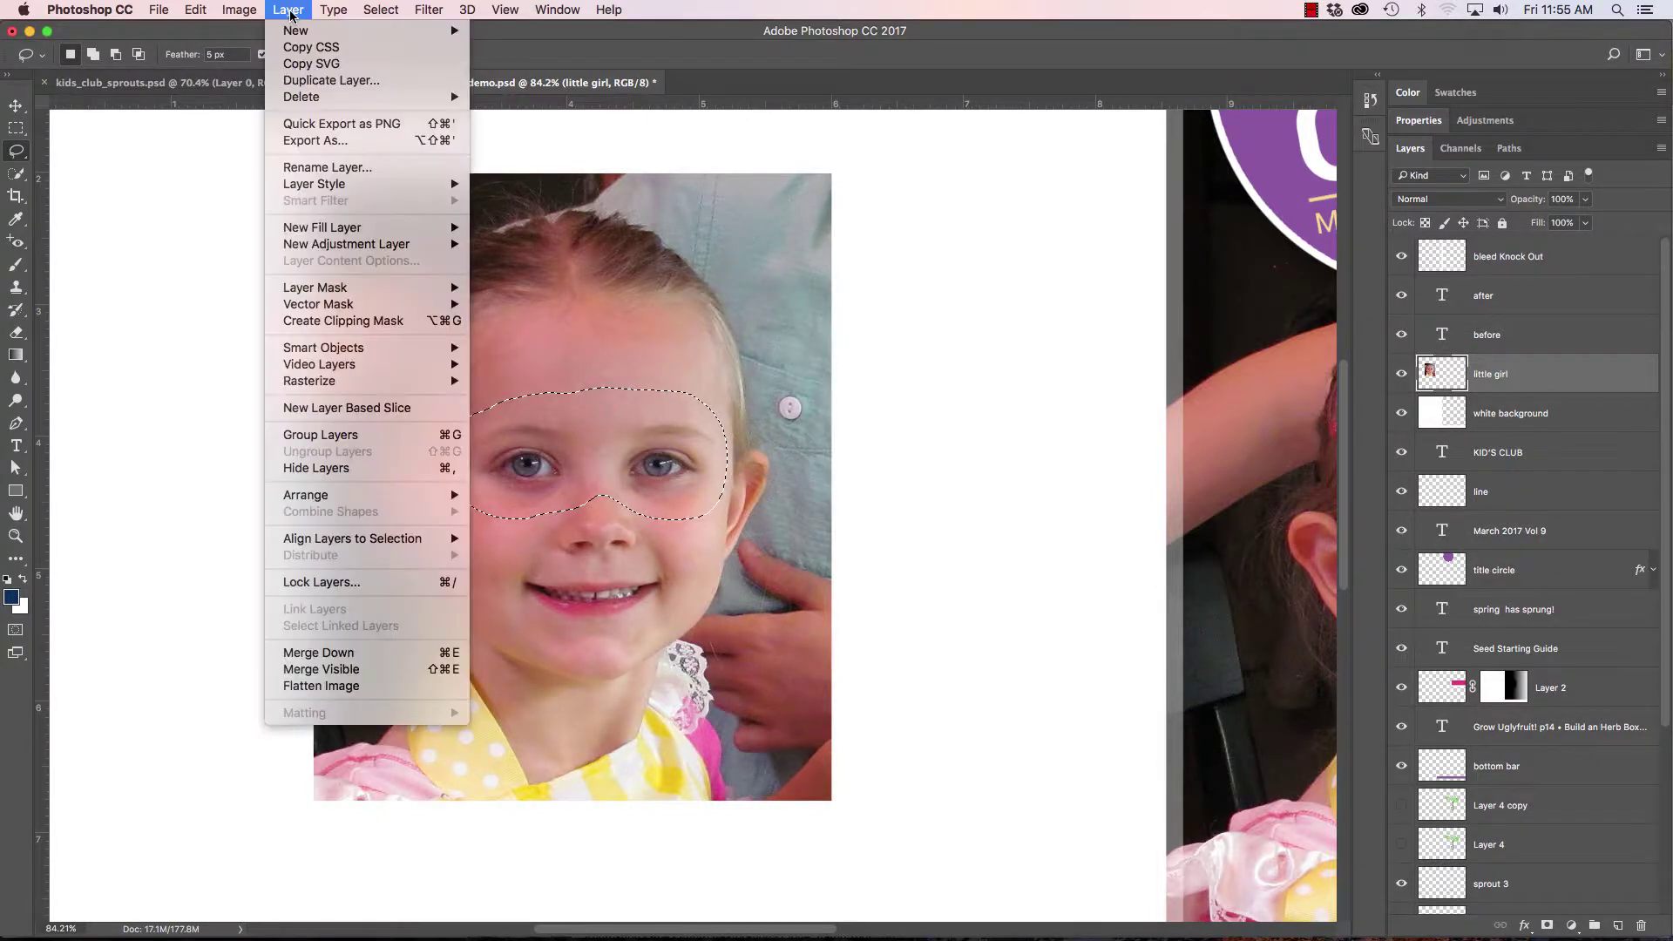
pyautogui.moveTo(296, 30)
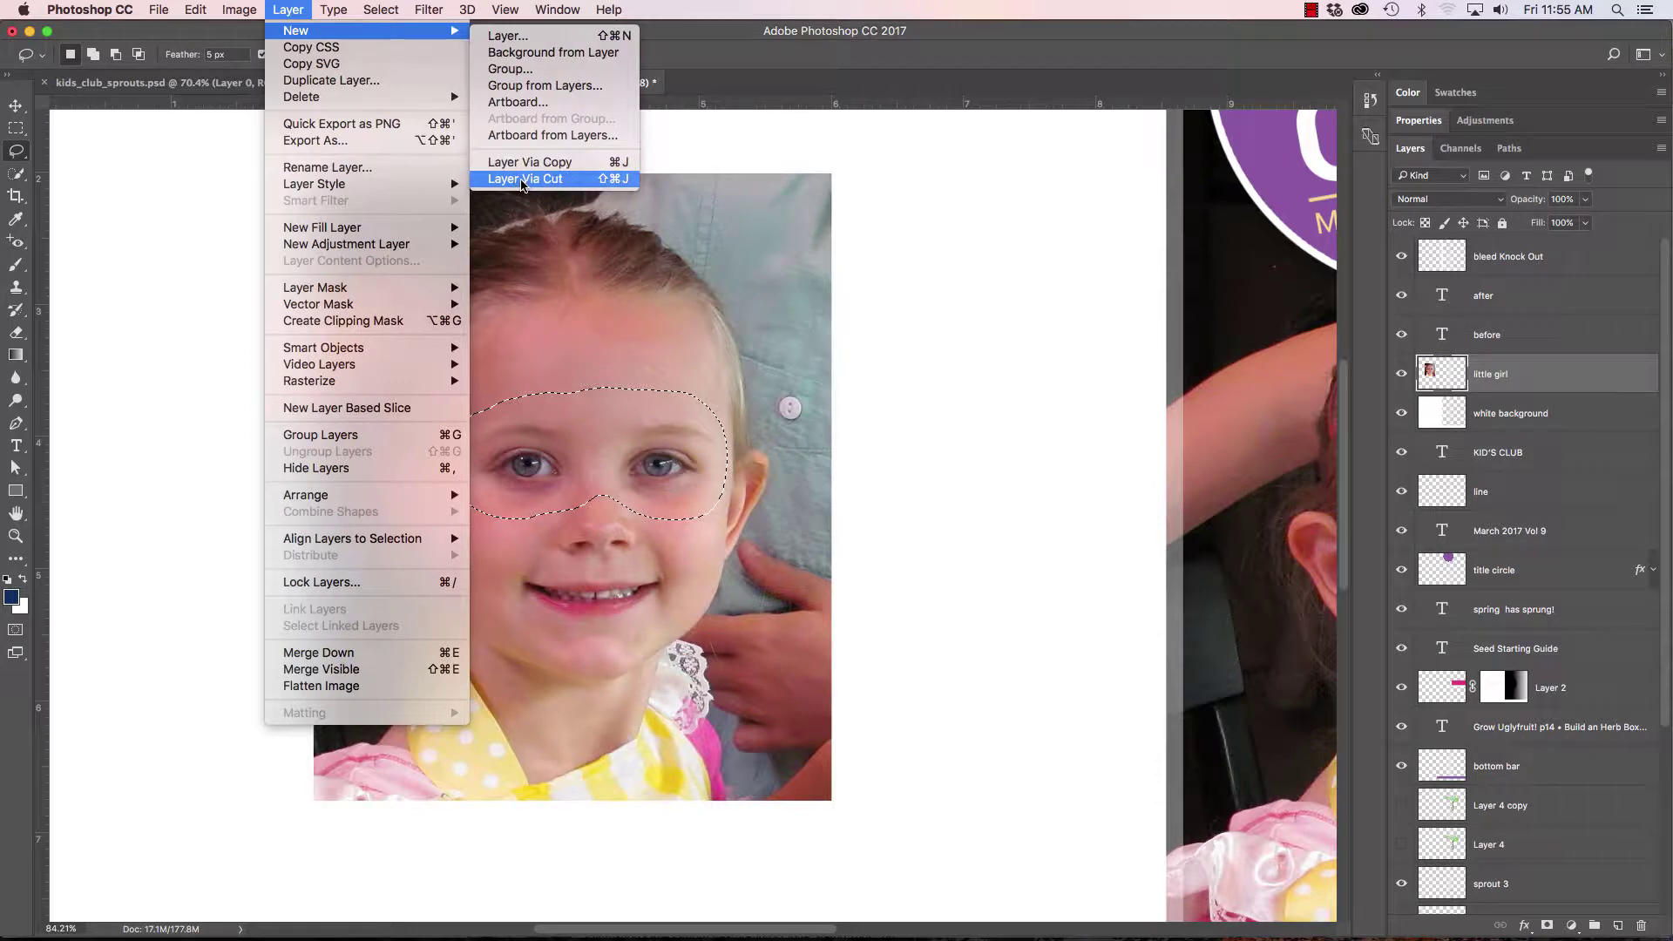
pyautogui.click(527, 179)
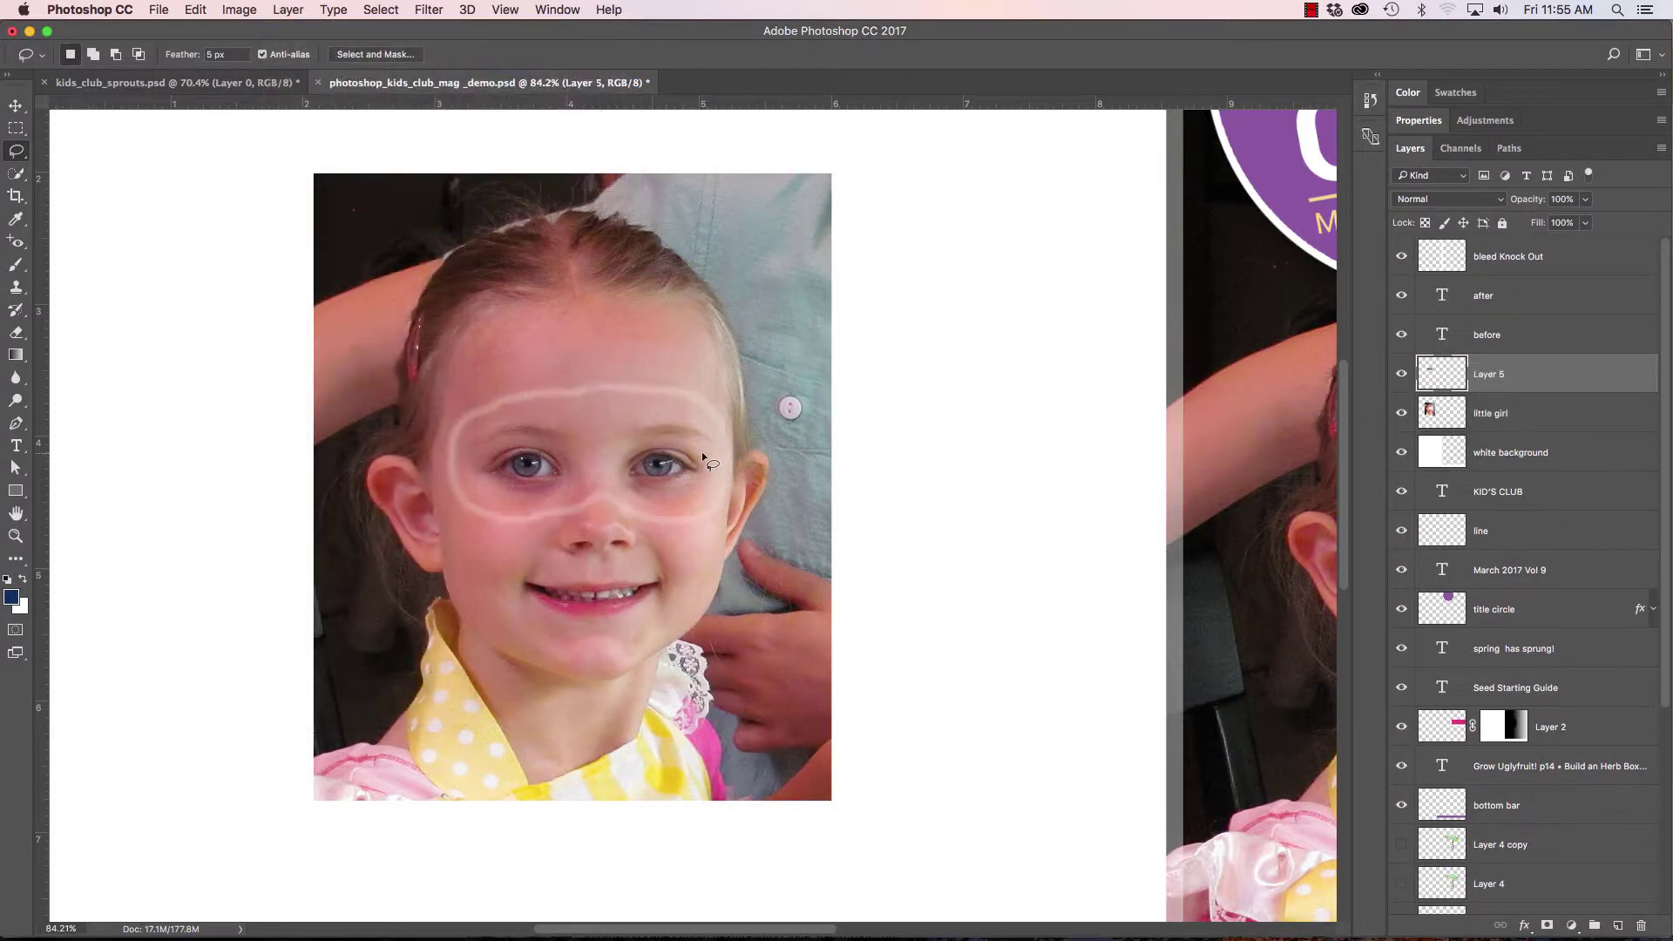
pyautogui.press('v')
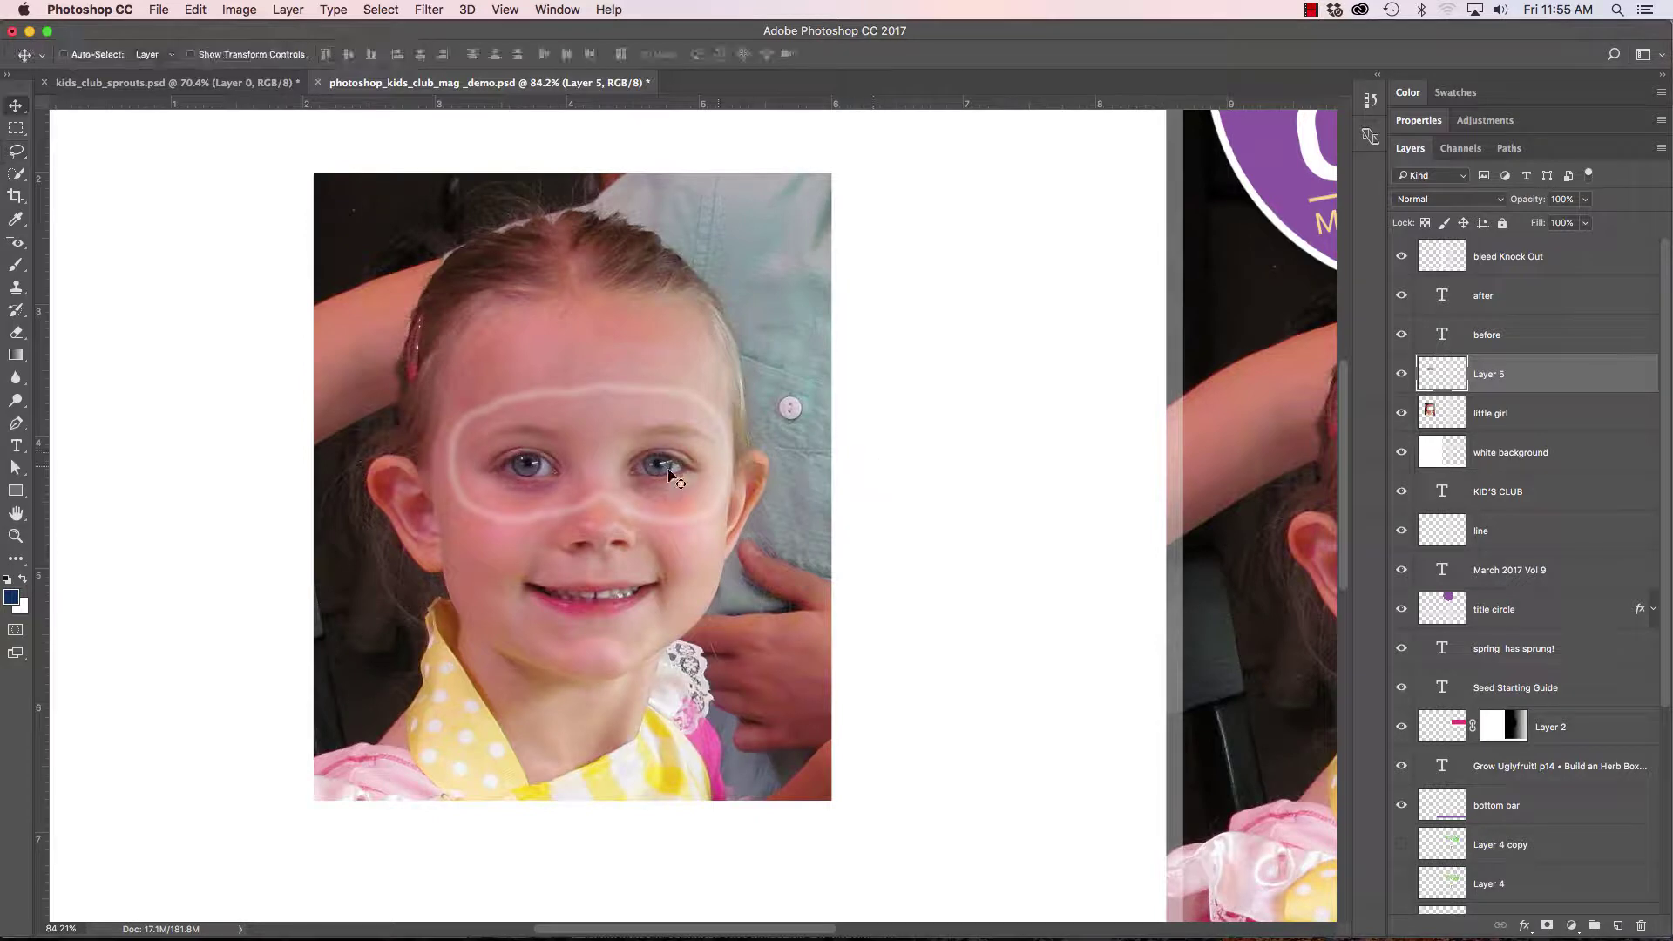
pyautogui.moveTo(612, 451); pyautogui.dragTo(962, 479)
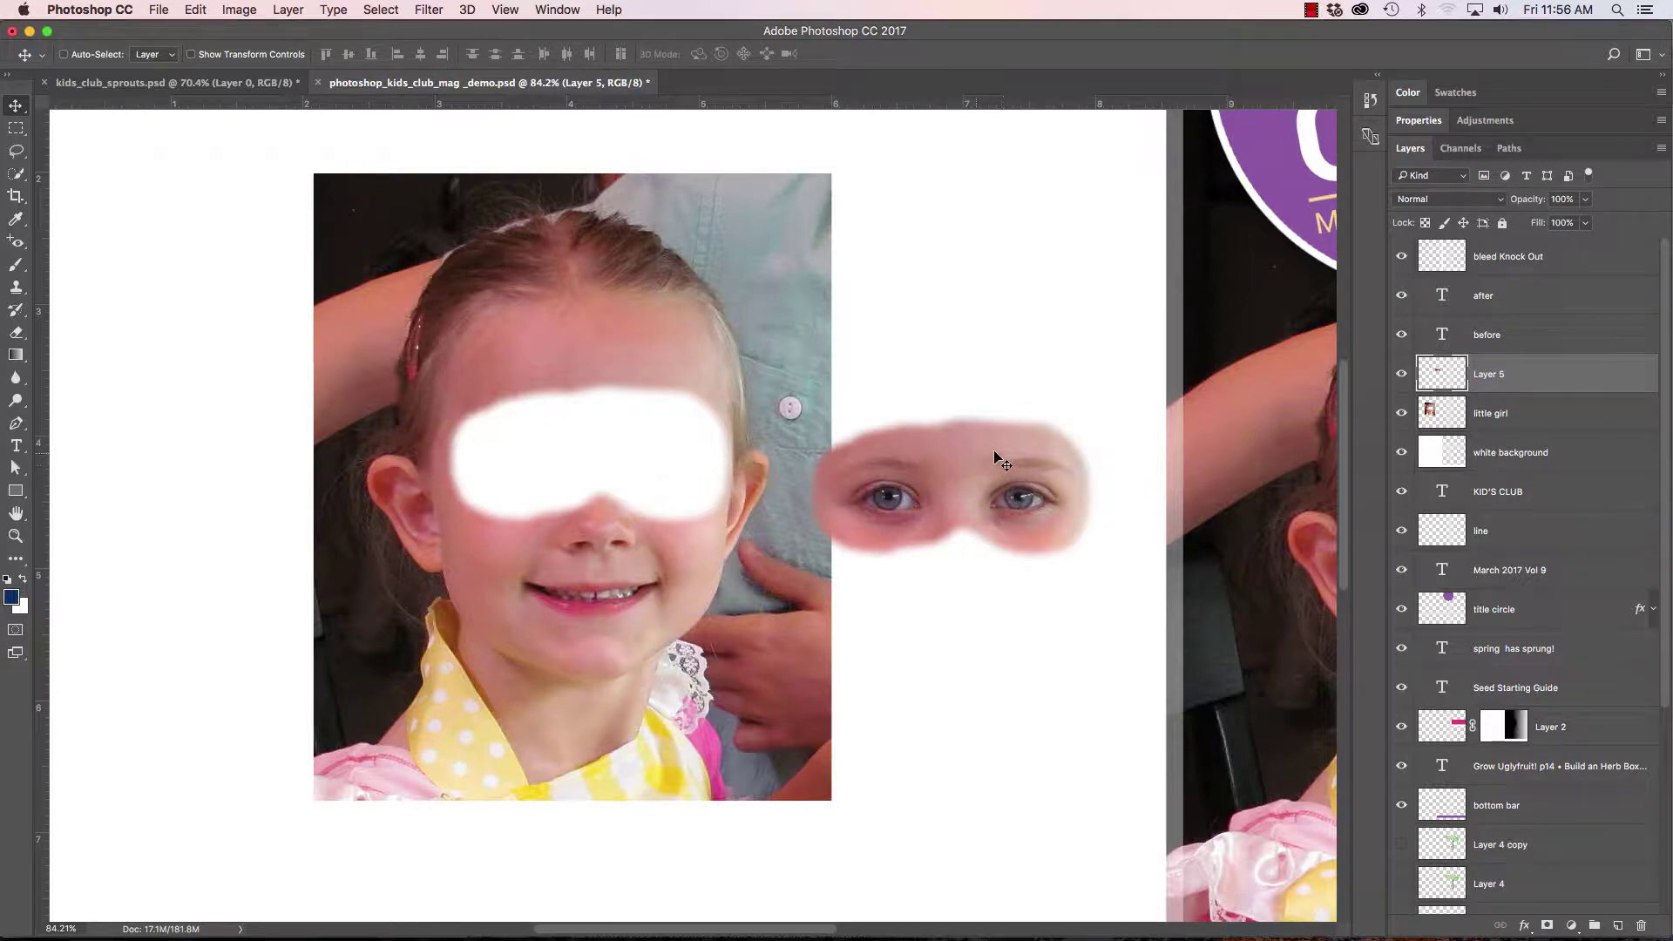
# Undo the eye layer's move and revert the document history to the Lasso state
pyautogui.press('super+z')
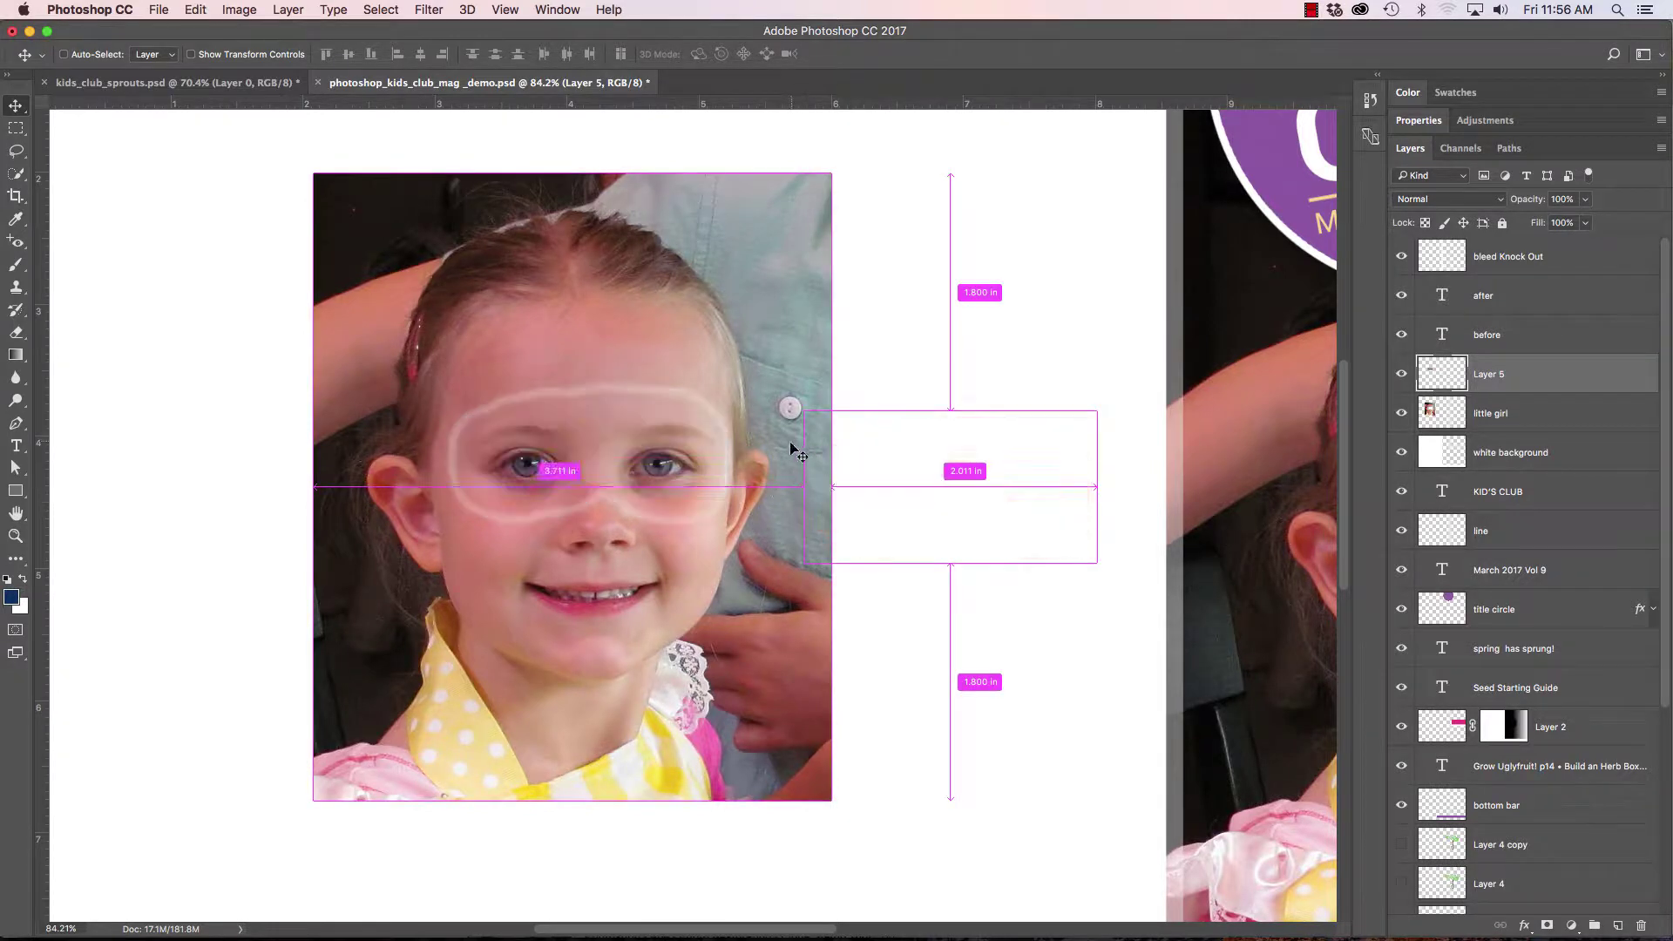
pyautogui.click(1371, 99)
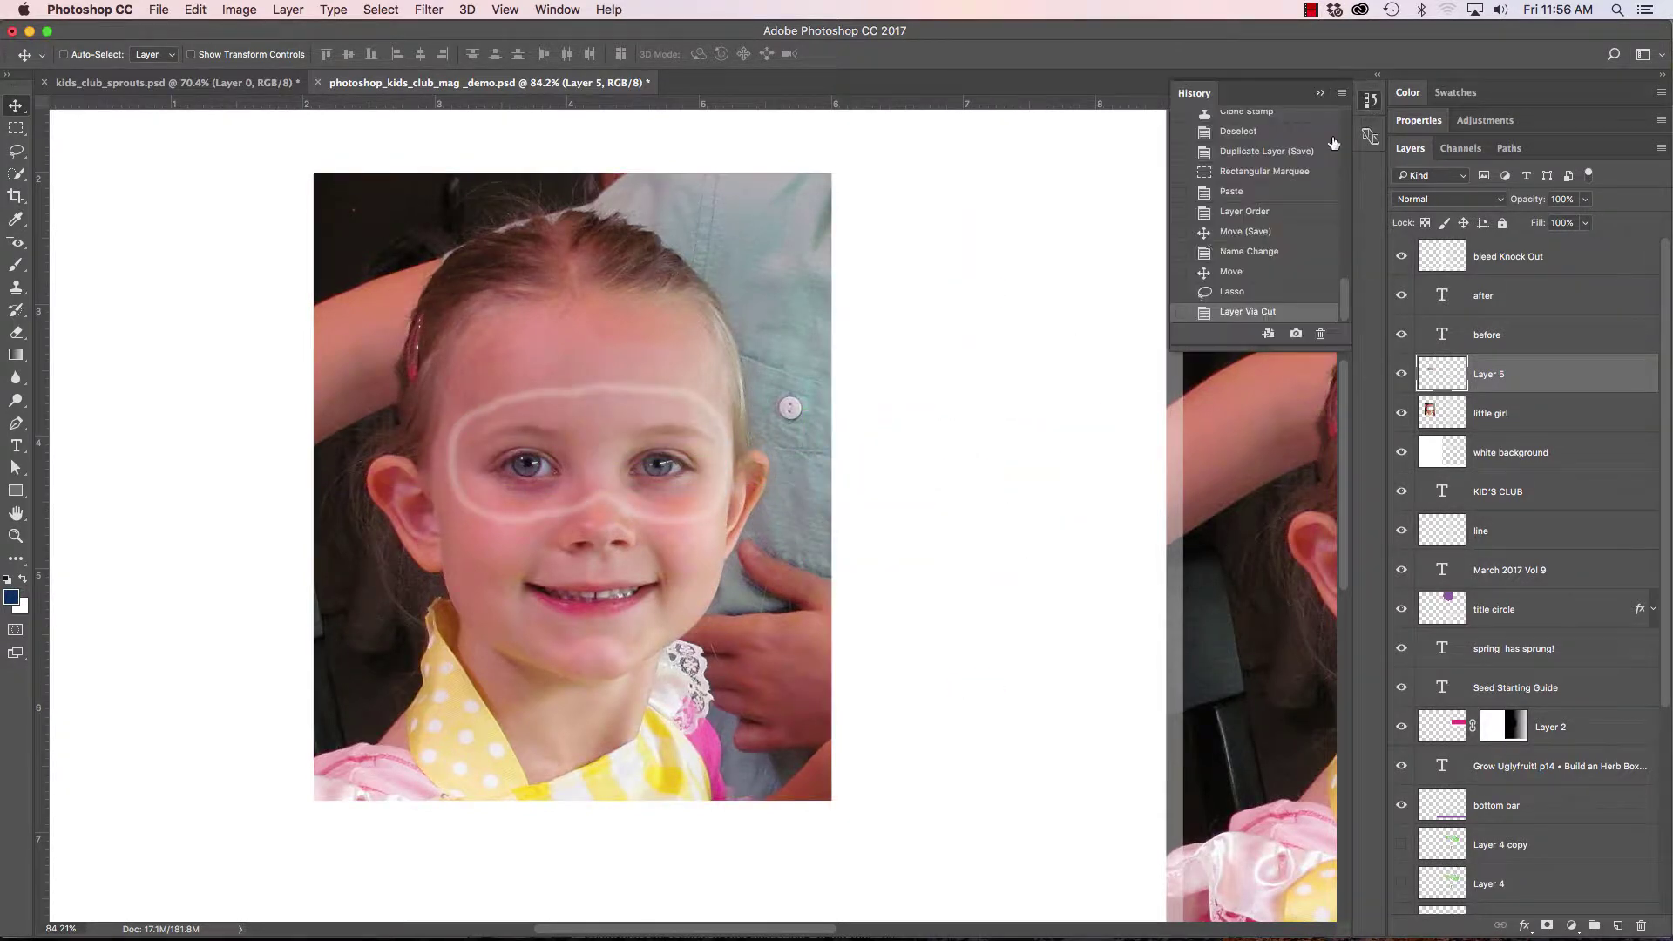
pyautogui.click(1229, 292)
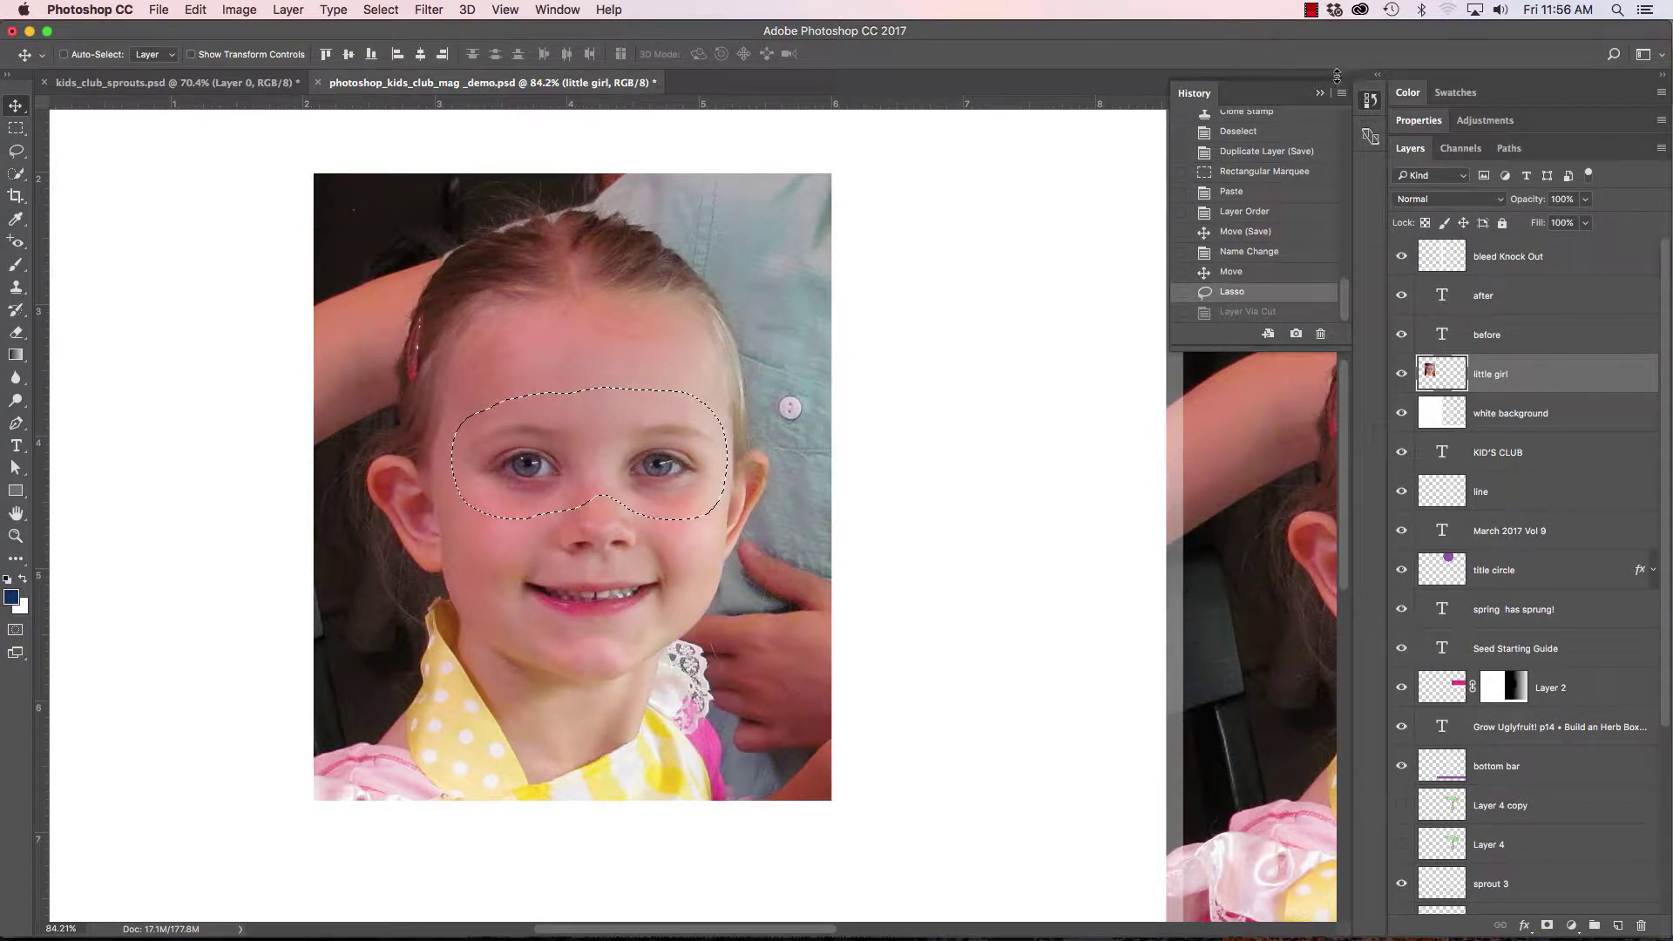
pyautogui.click(1320, 98)
# Copy the selected eye area onto its own layer above the little girl layer with Layer Via Copy
pyautogui.click(287, 10)
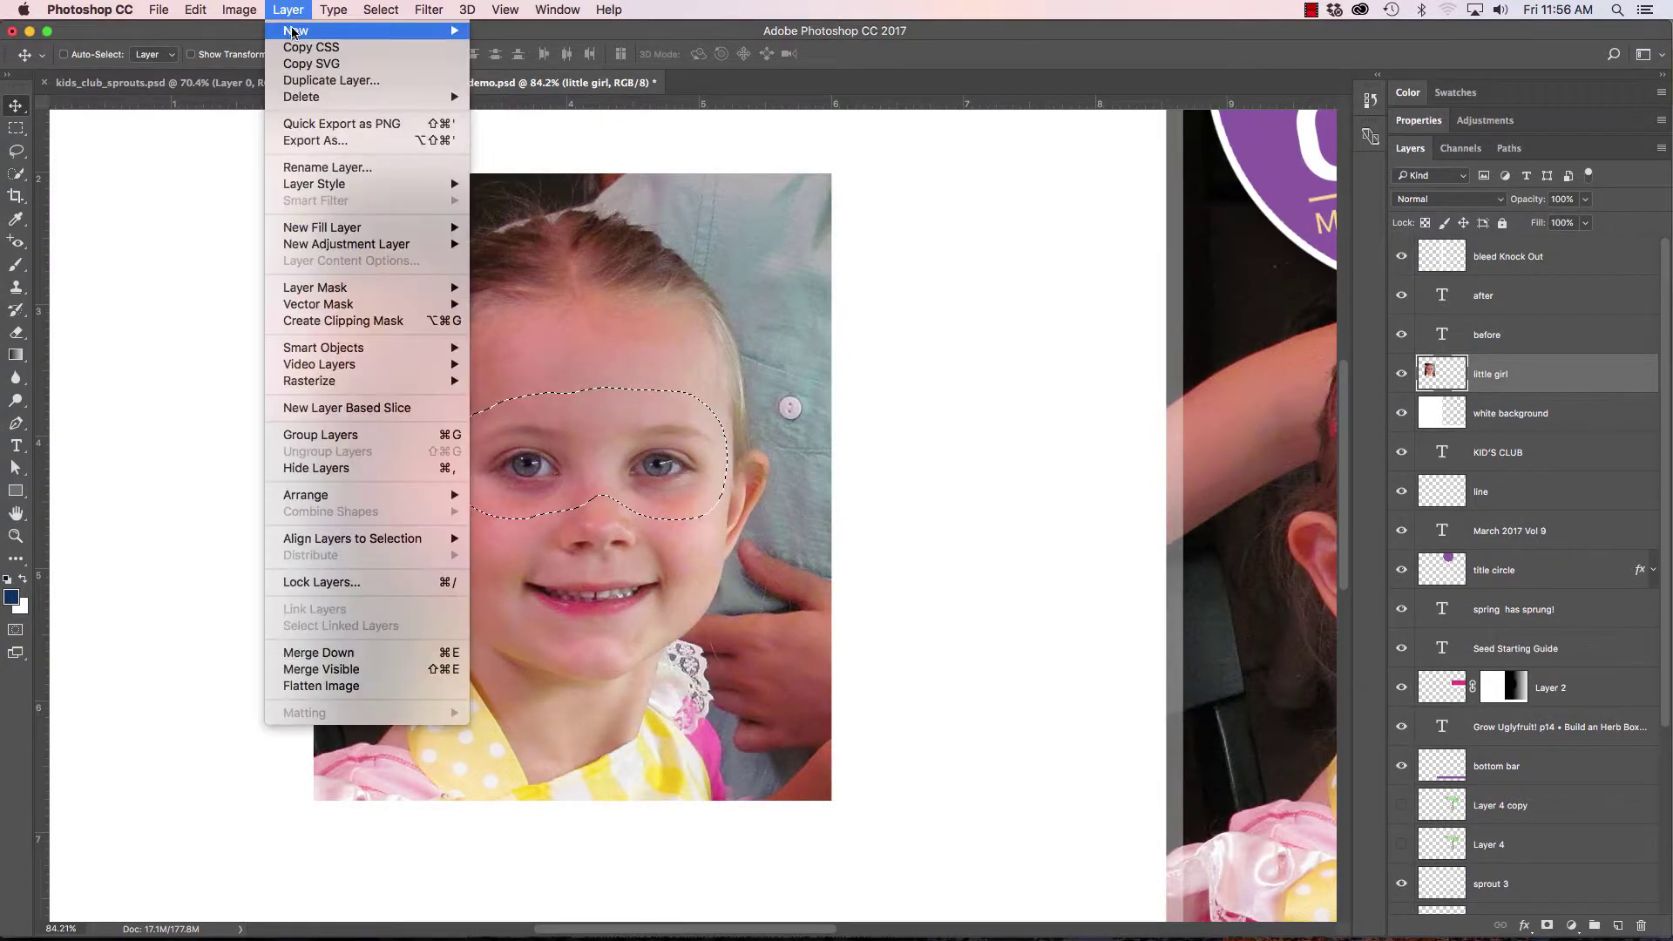
pyautogui.moveTo(419, 30)
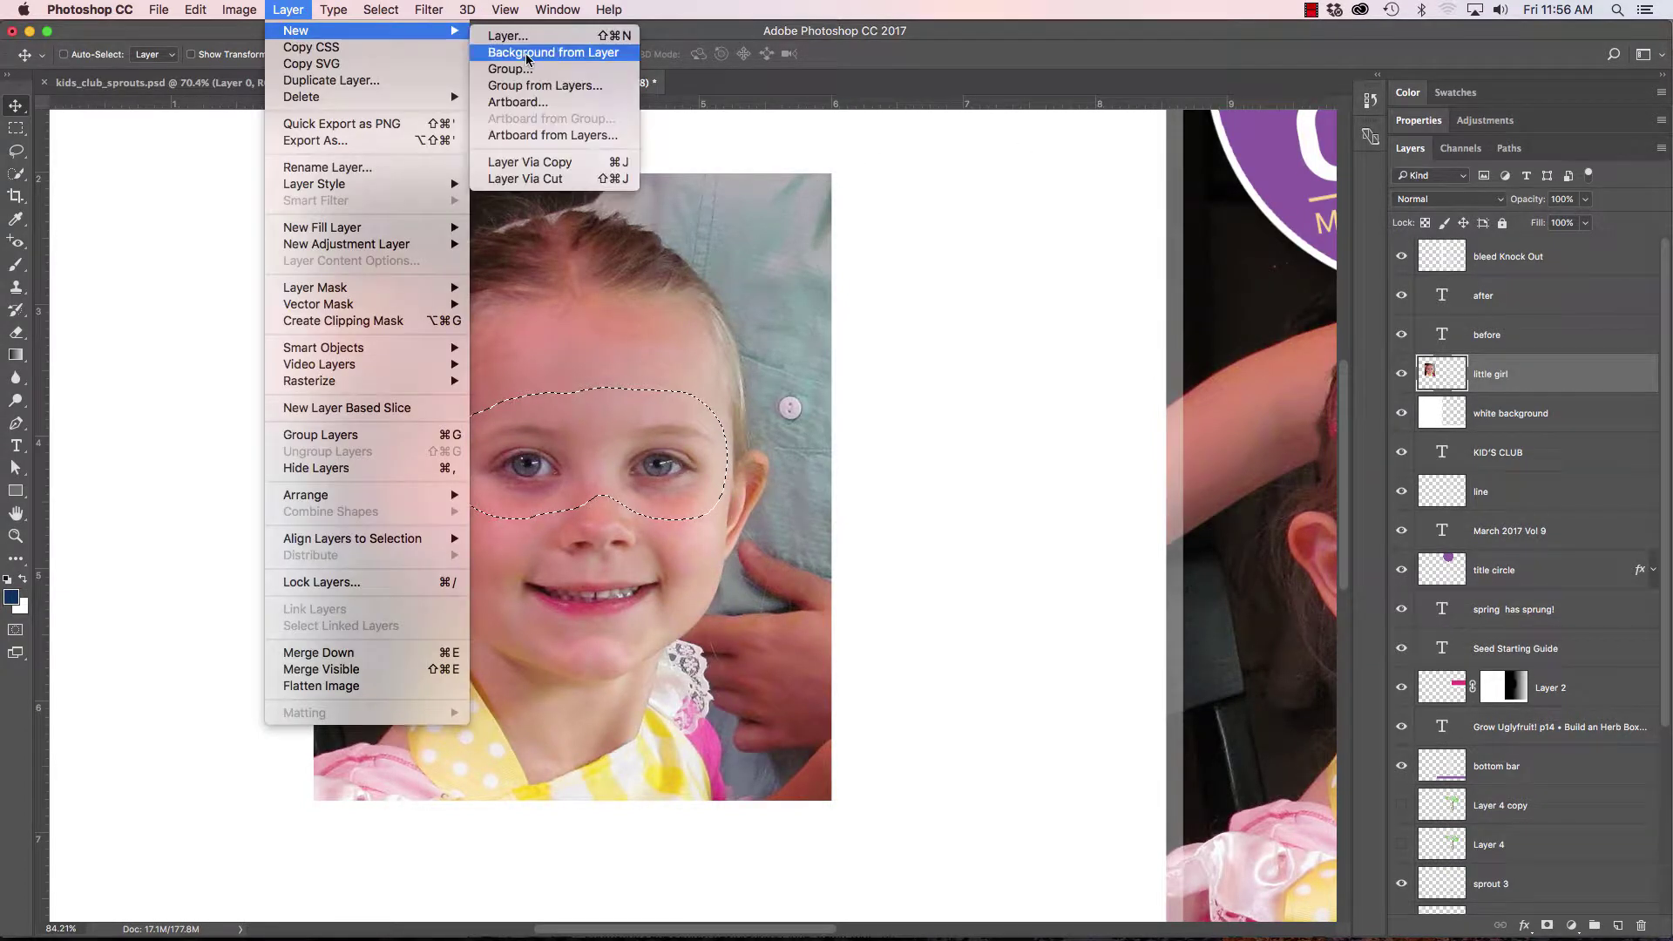
pyautogui.click(562, 168)
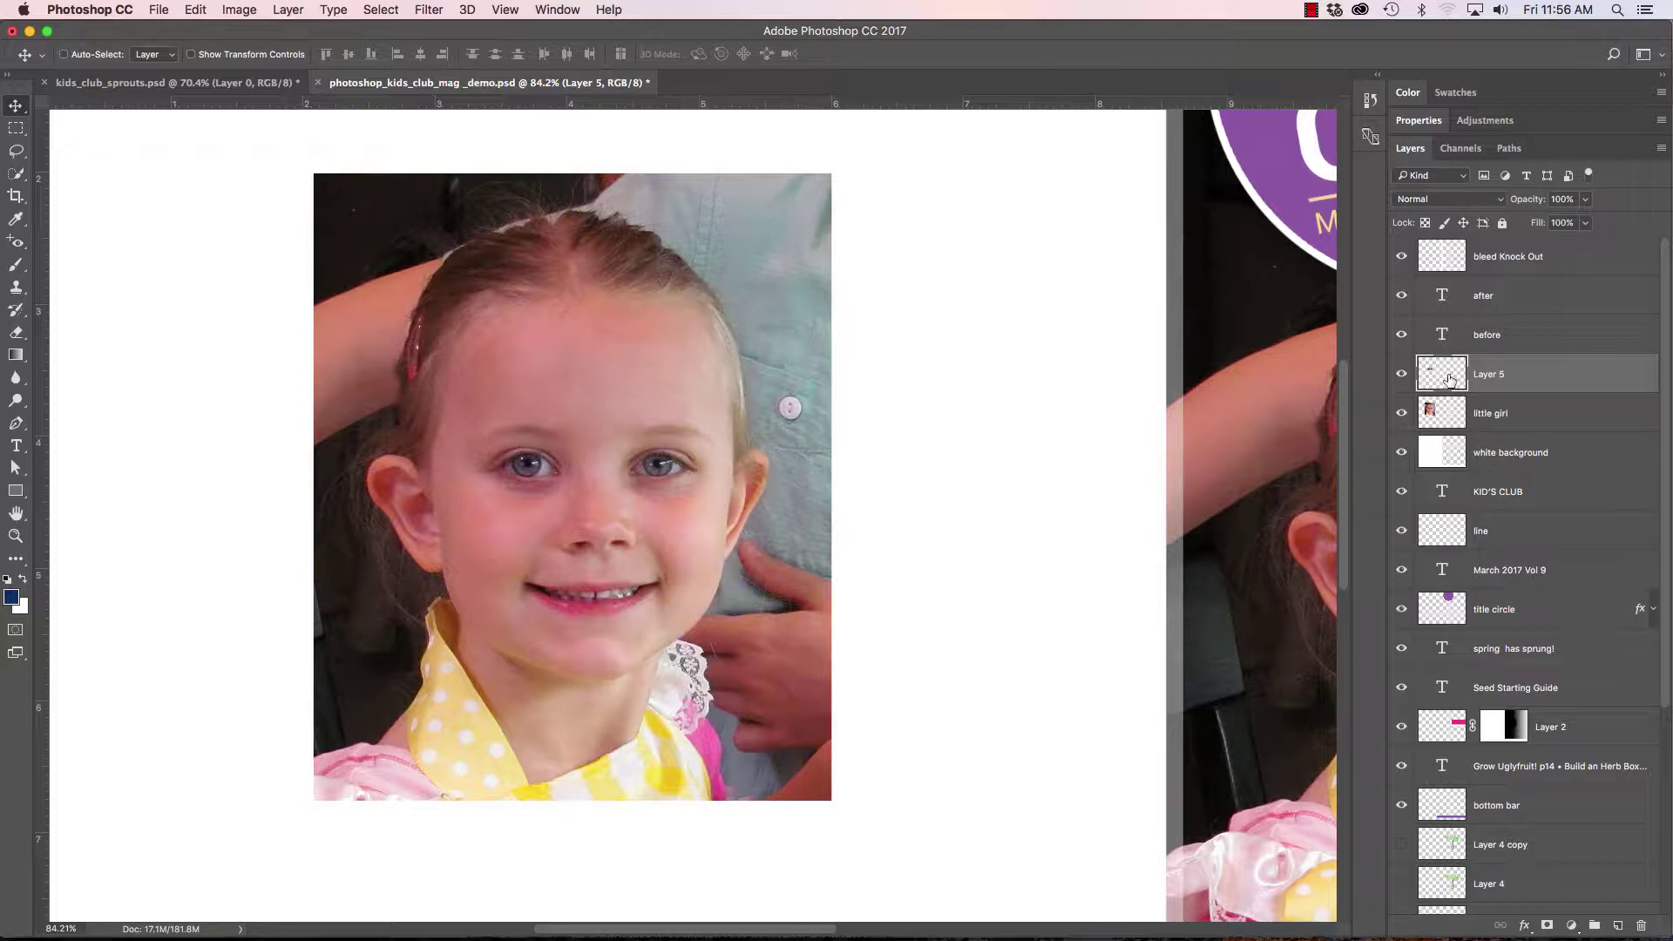
# Try moving the copied eyes across the photo, undo it, and load and clear the layer's outline as a selection
pyautogui.moveTo(608, 483); pyautogui.dragTo(720, 377)
pyautogui.press('super+z')
pyautogui.moveTo(605, 492); pyautogui.dragTo(650, 478)
pyautogui.keyDown('super'); pyautogui.click(1443, 380); pyautogui.keyUp('super')
pyautogui.press('super+d')
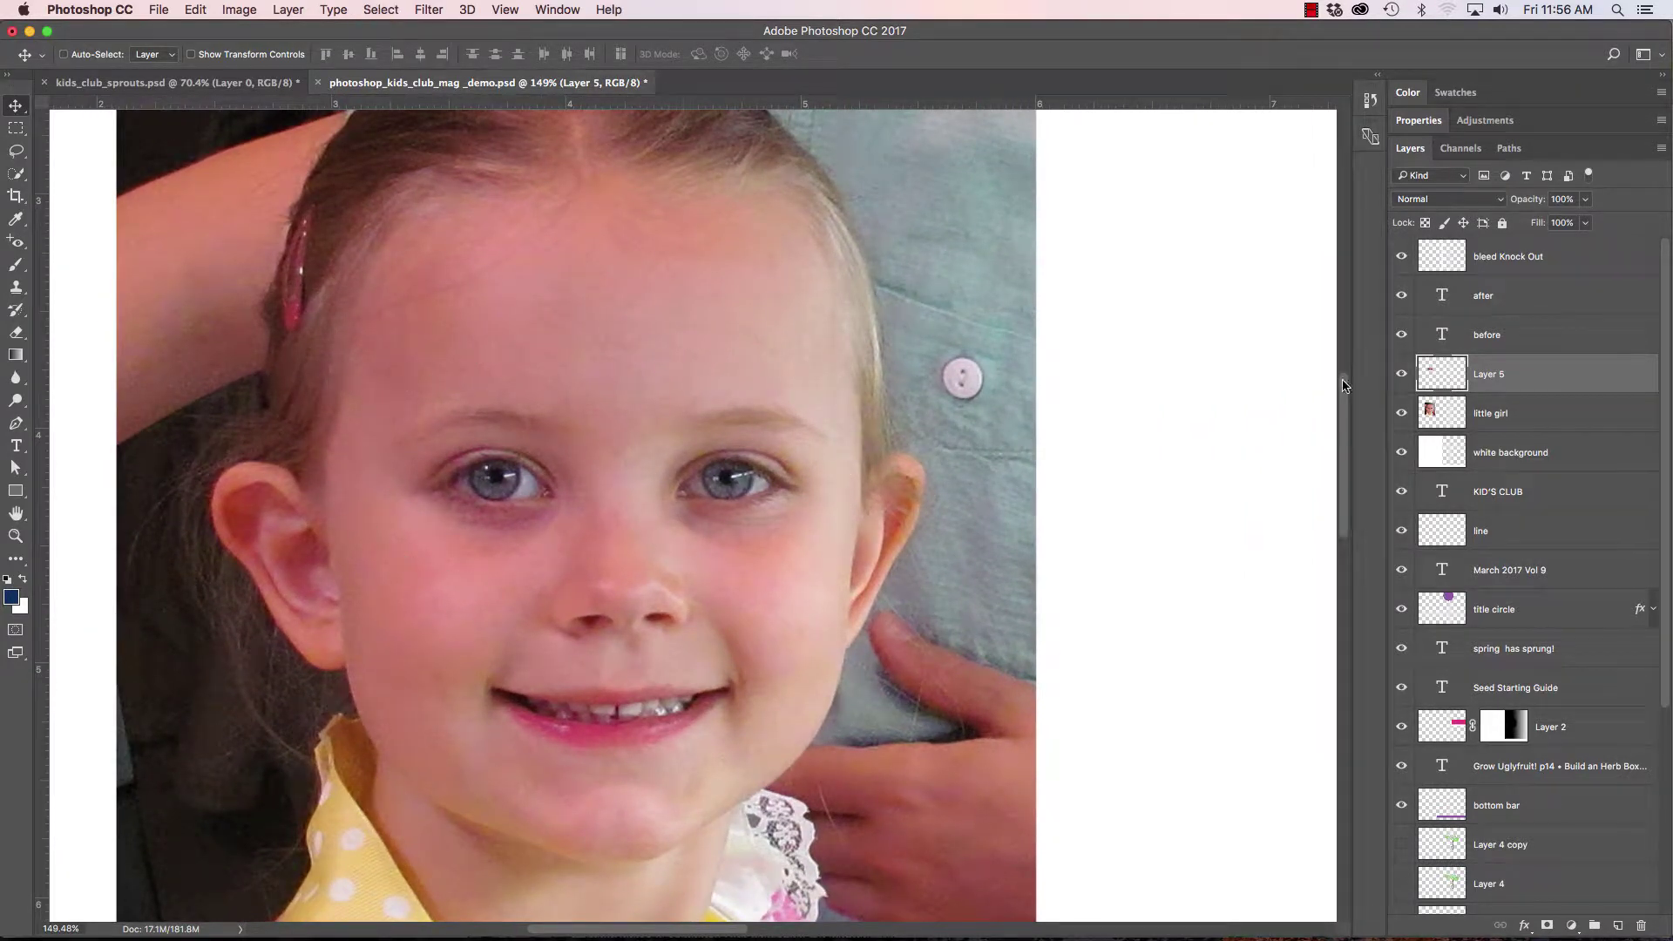
# Free-transform the copied eyes layer to 105% width and 107.25% height, and apply it
pyautogui.press('super+t')
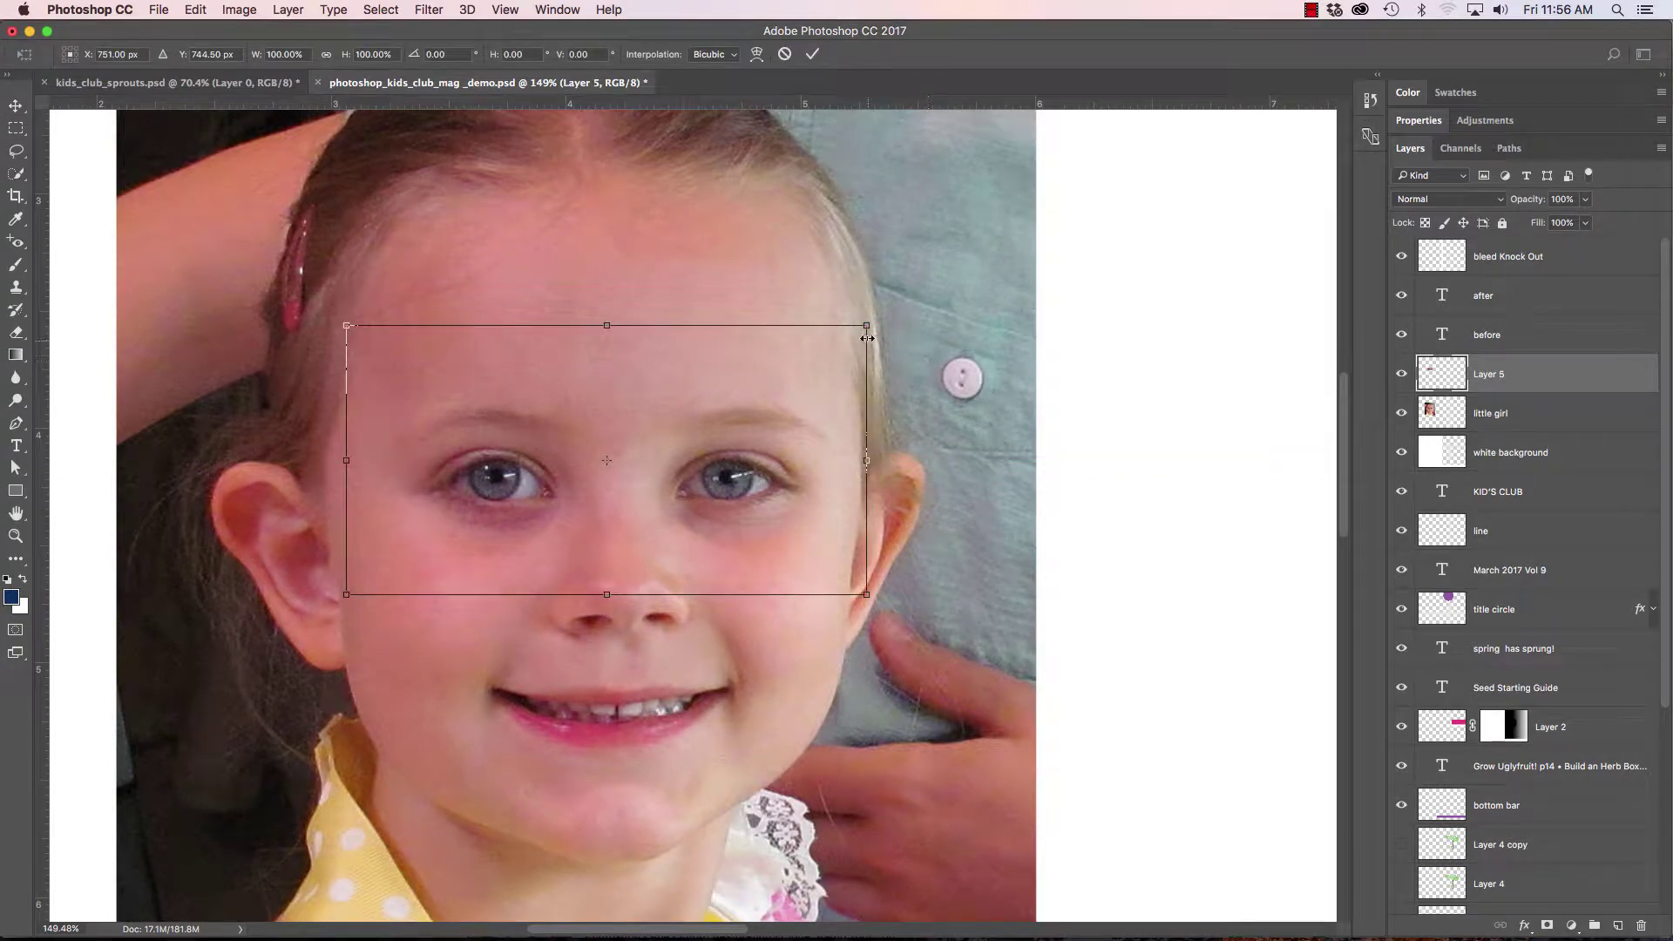
pyautogui.moveTo(867, 321)
pyautogui.mouseDown()
pyautogui.moveTo(882, 291)
pyautogui.moveTo(883, 305)
pyautogui.mouseUp()
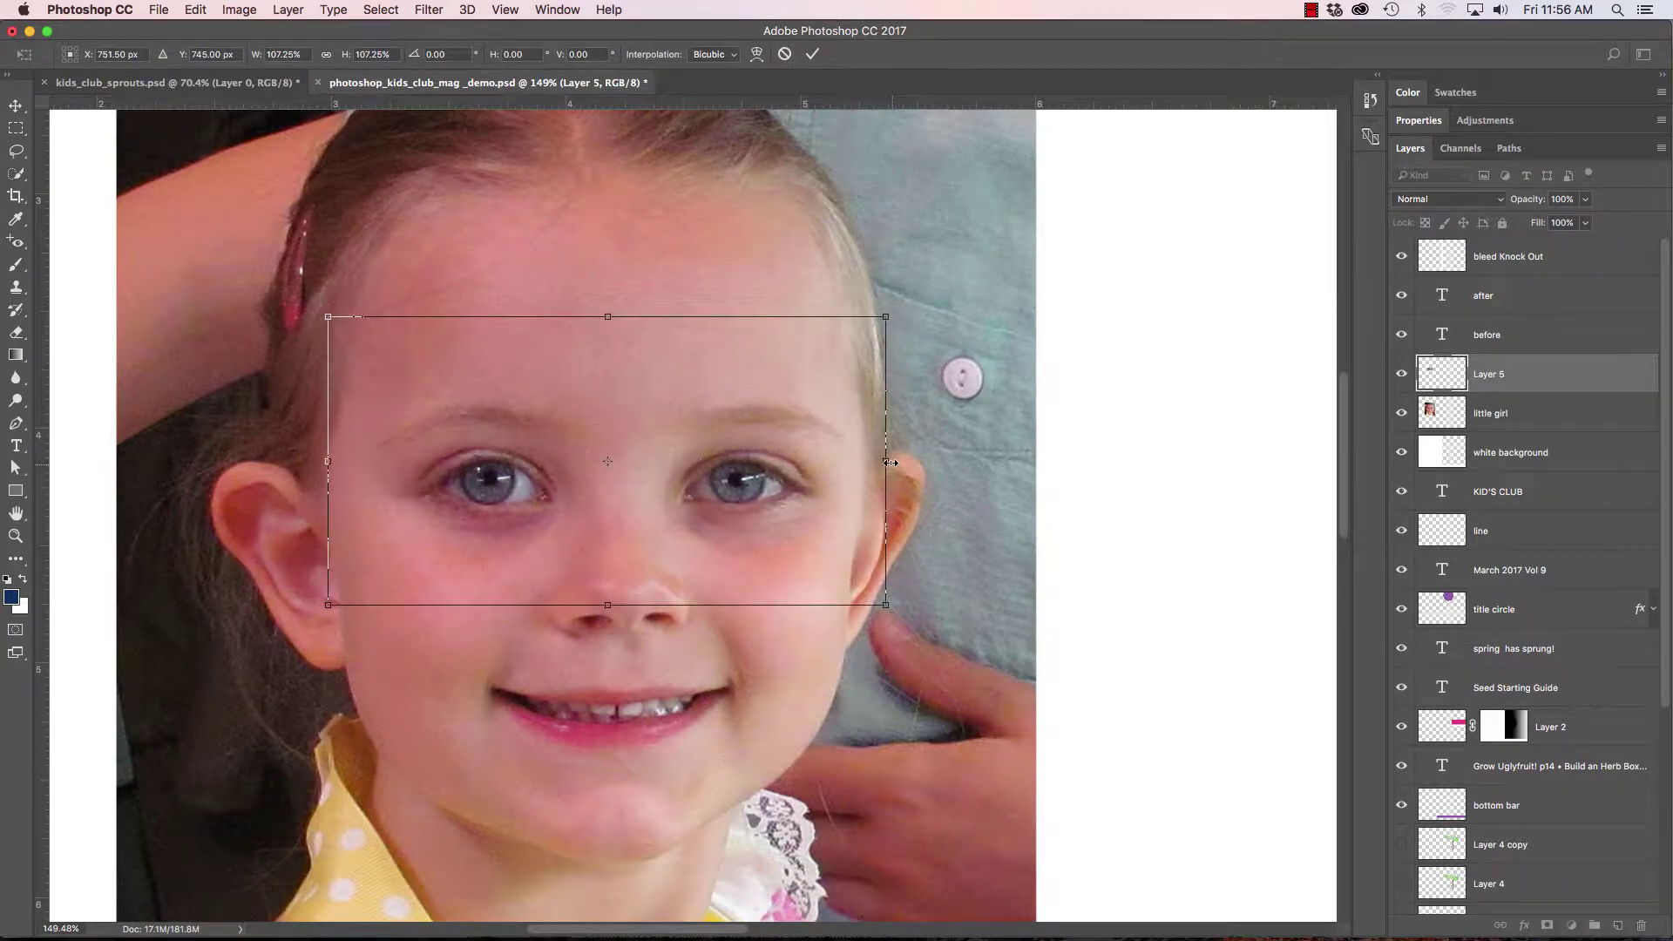
pyautogui.moveTo(887, 461); pyautogui.dragTo(875, 462)
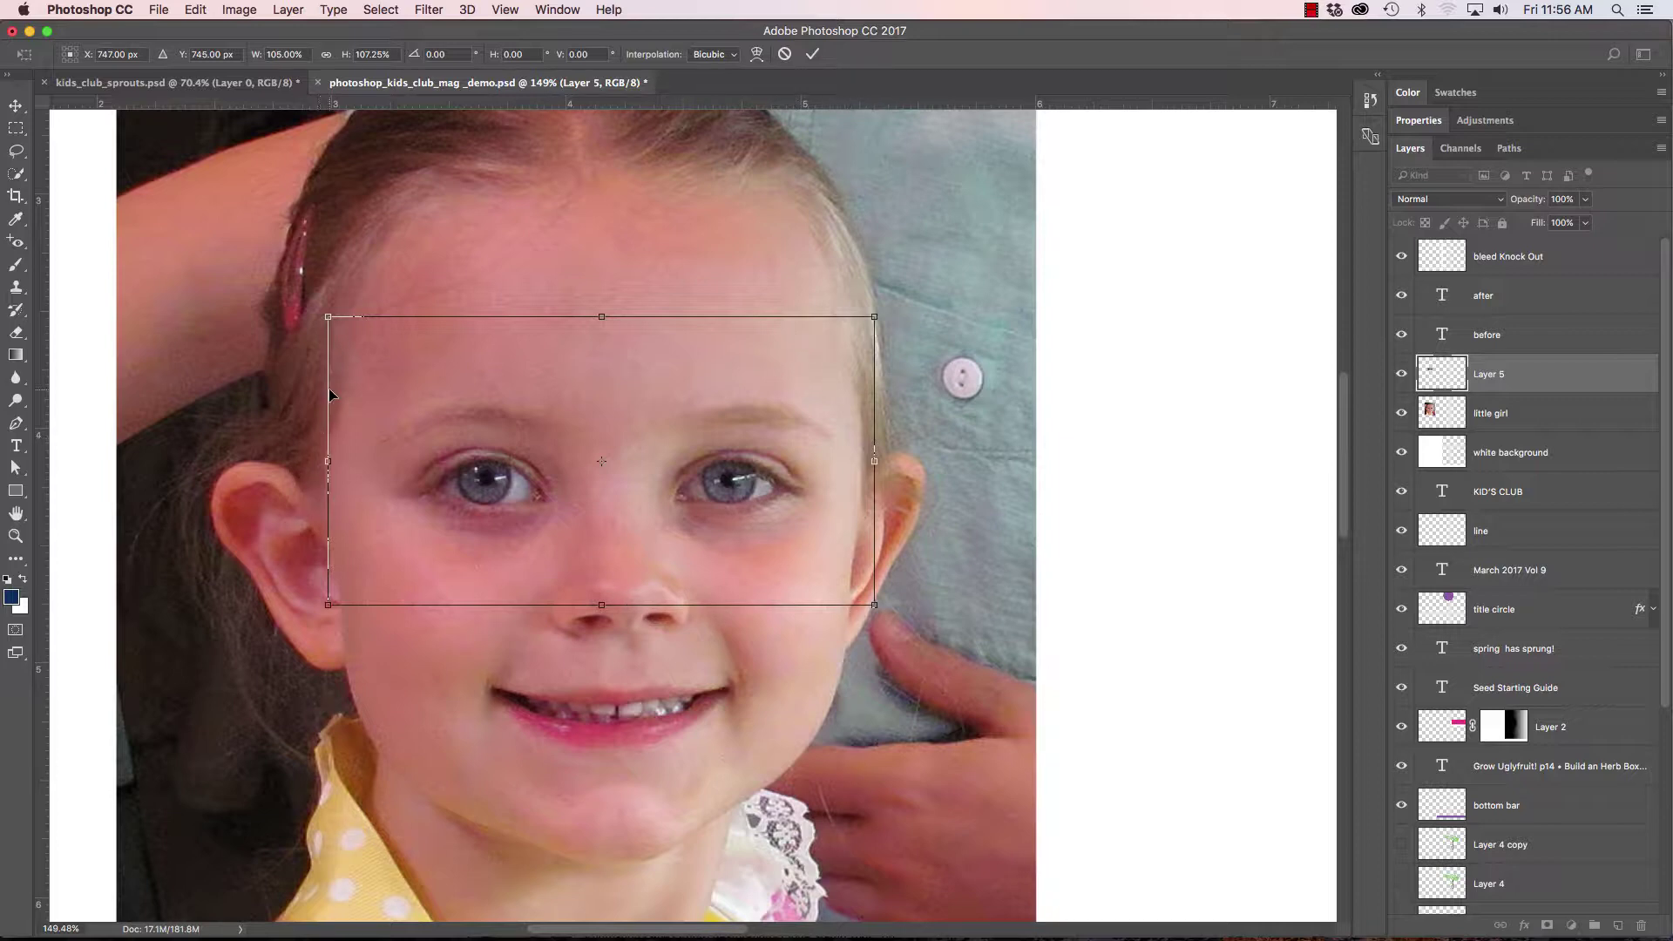
pyautogui.moveTo(640, 567); pyautogui.dragTo(558, 568)
pyautogui.press('Return')
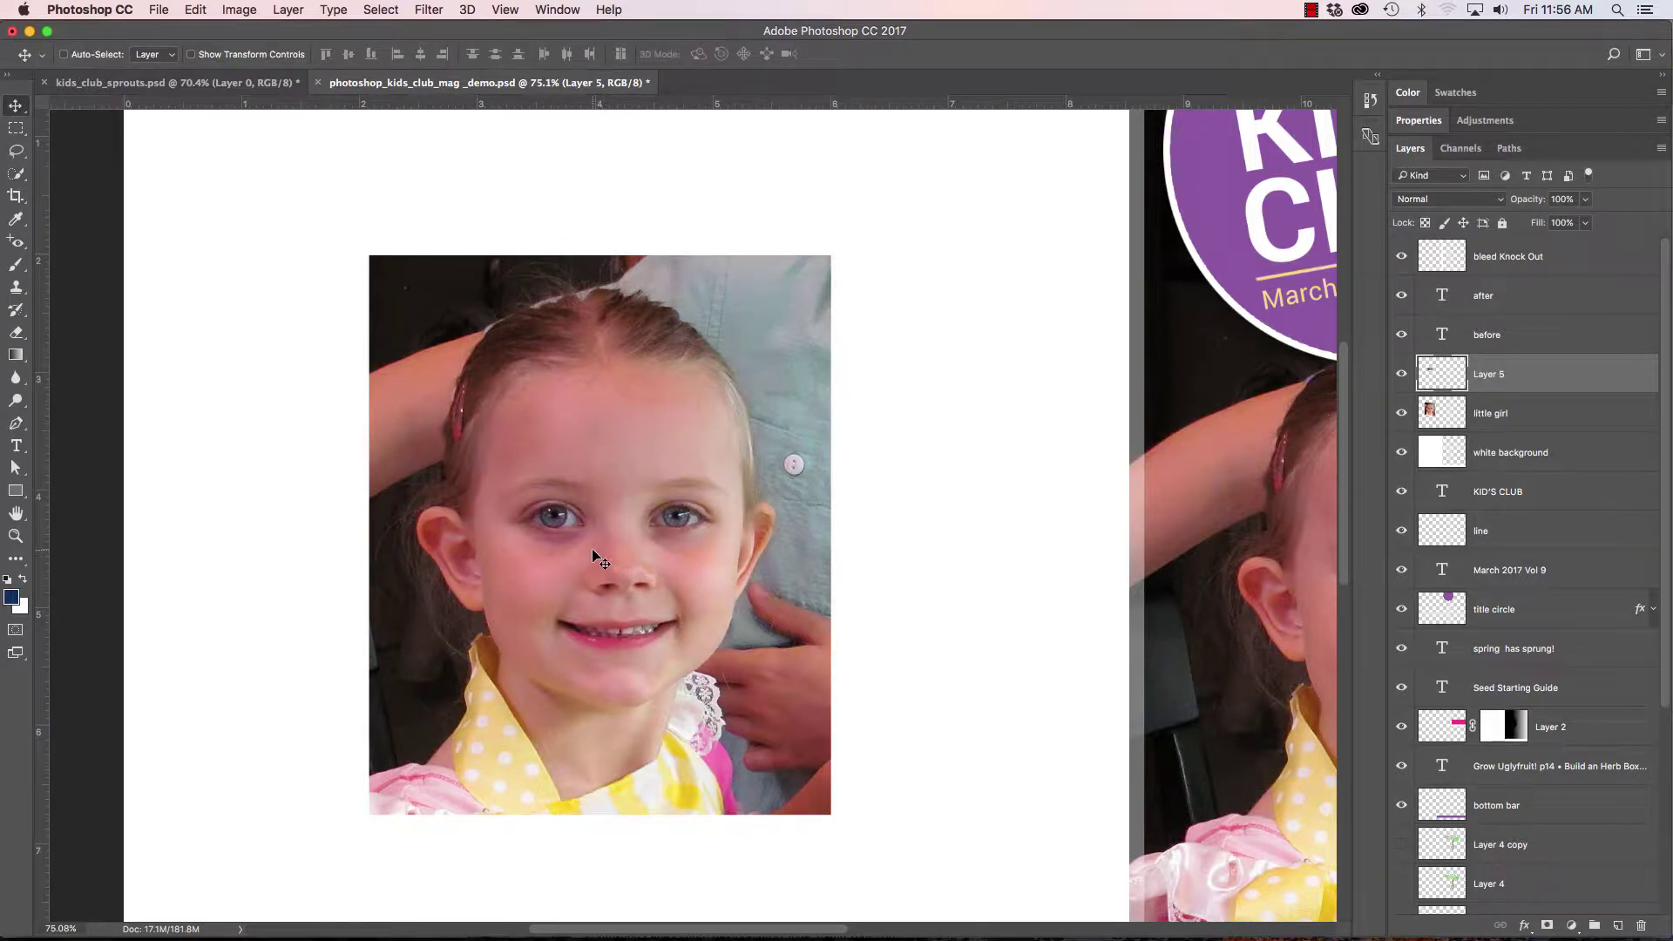
# Try moving the enlarged eyes up the face, undo it, and toggle the layer's visibility to compare with the original eyes
pyautogui.moveTo(619, 534); pyautogui.dragTo(626, 494)
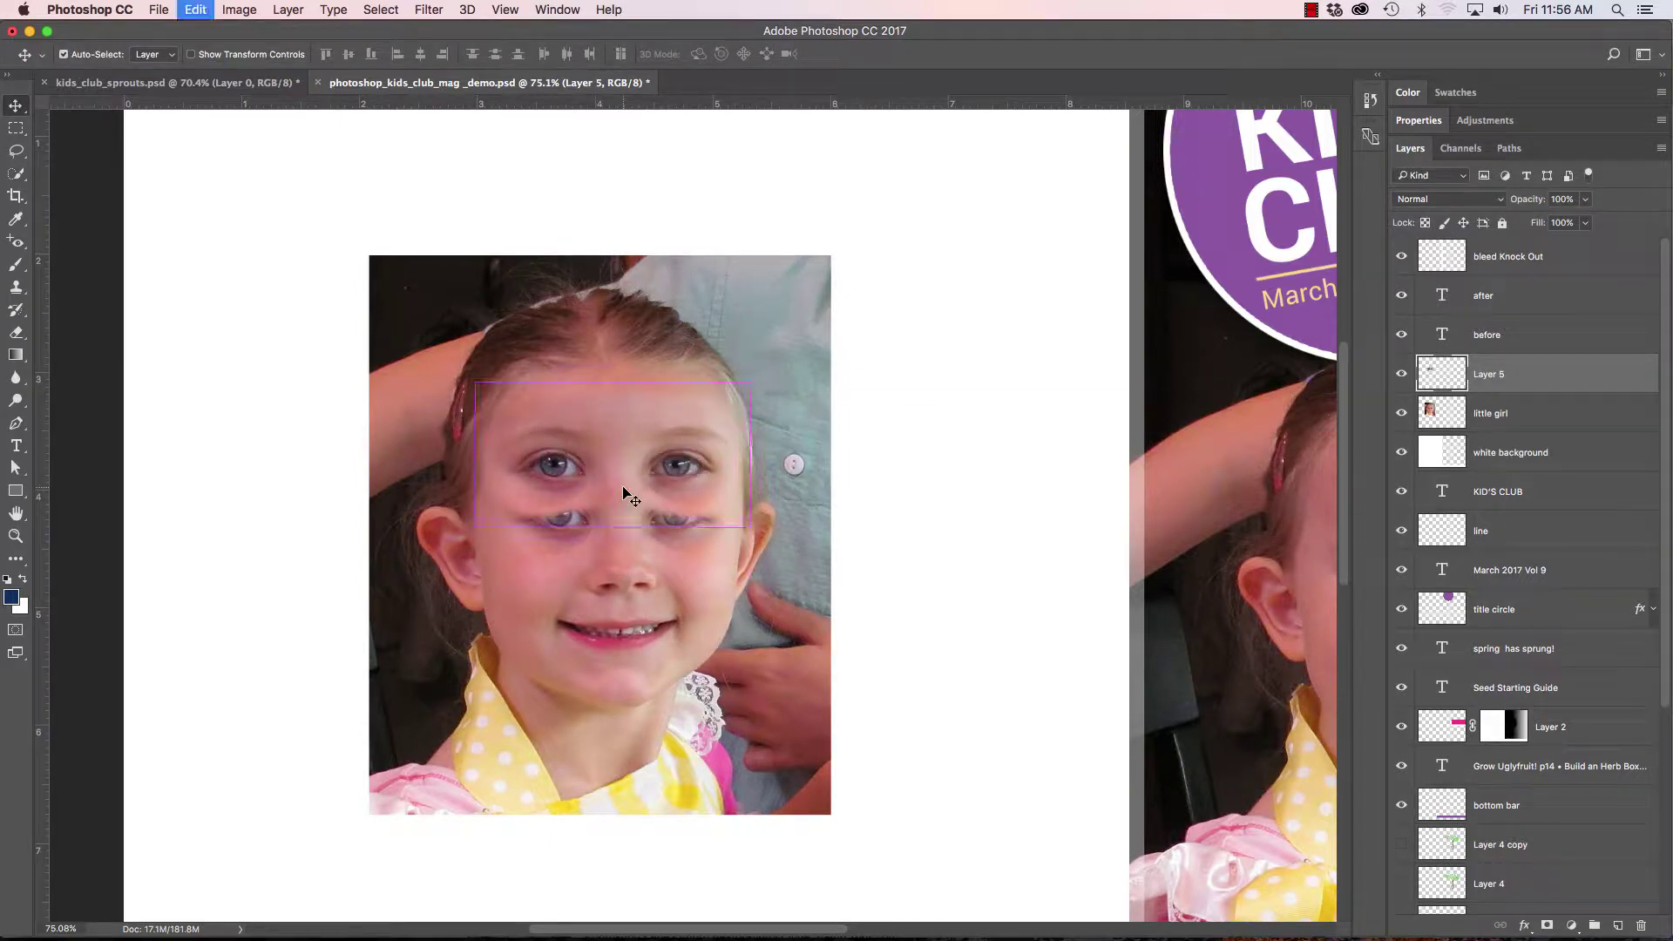
pyautogui.press('super+z')
pyautogui.click(1401, 377)
pyautogui.click(1402, 377)
pyautogui.click(1401, 376)
pyautogui.click(1402, 375)
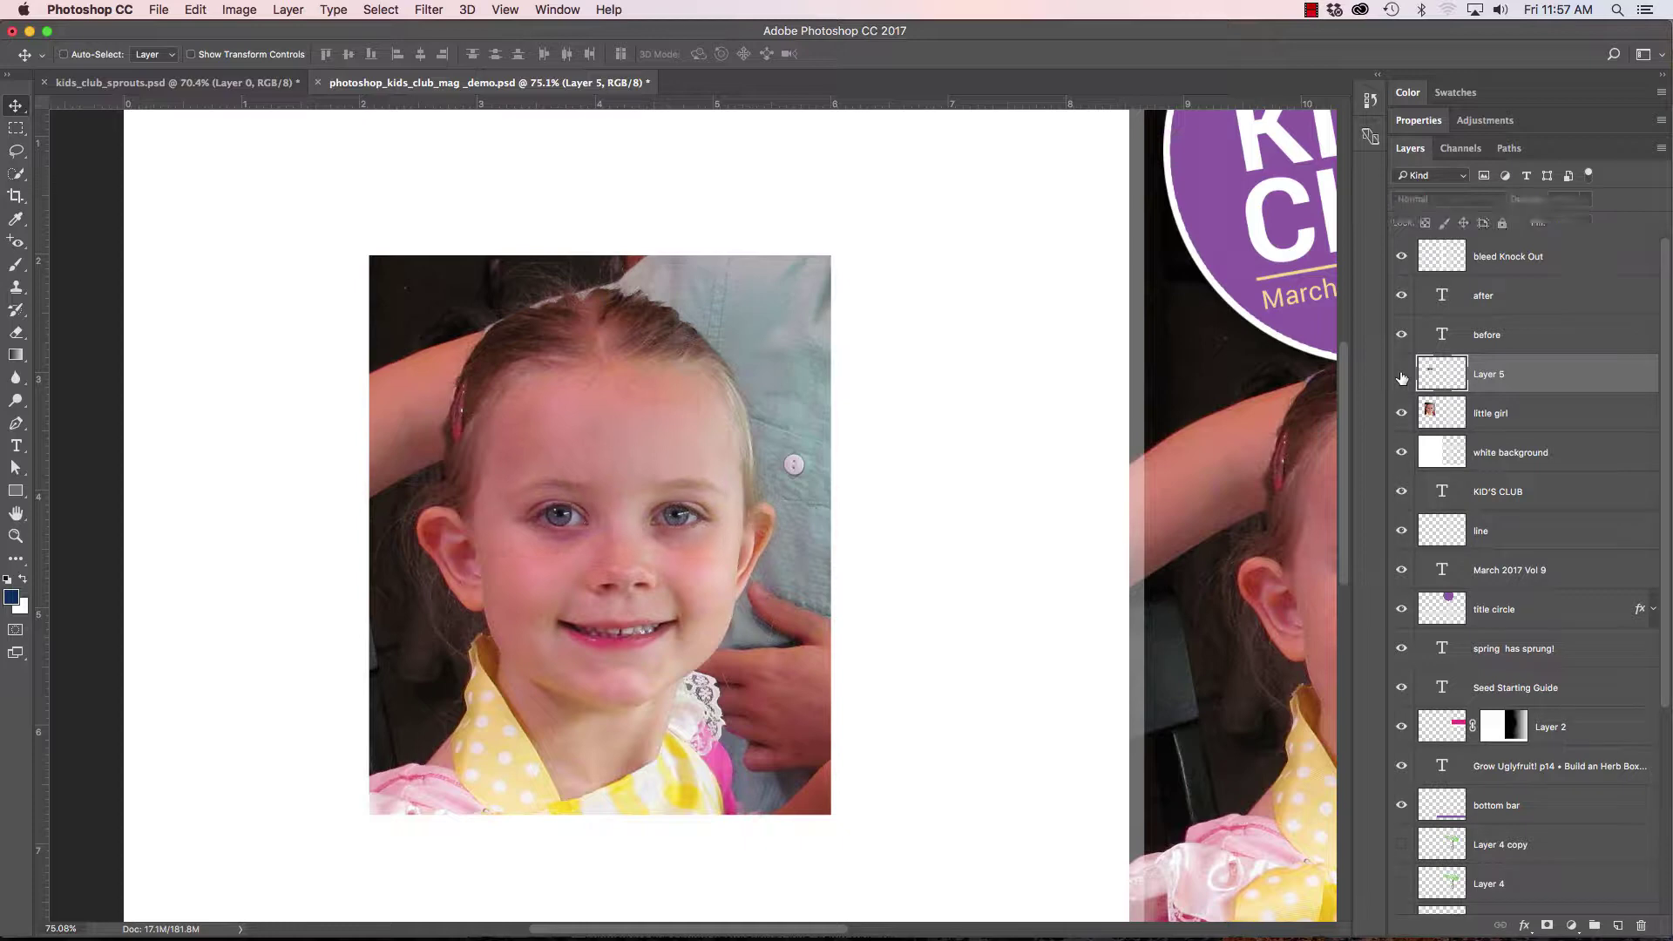
pyautogui.click(1401, 377)
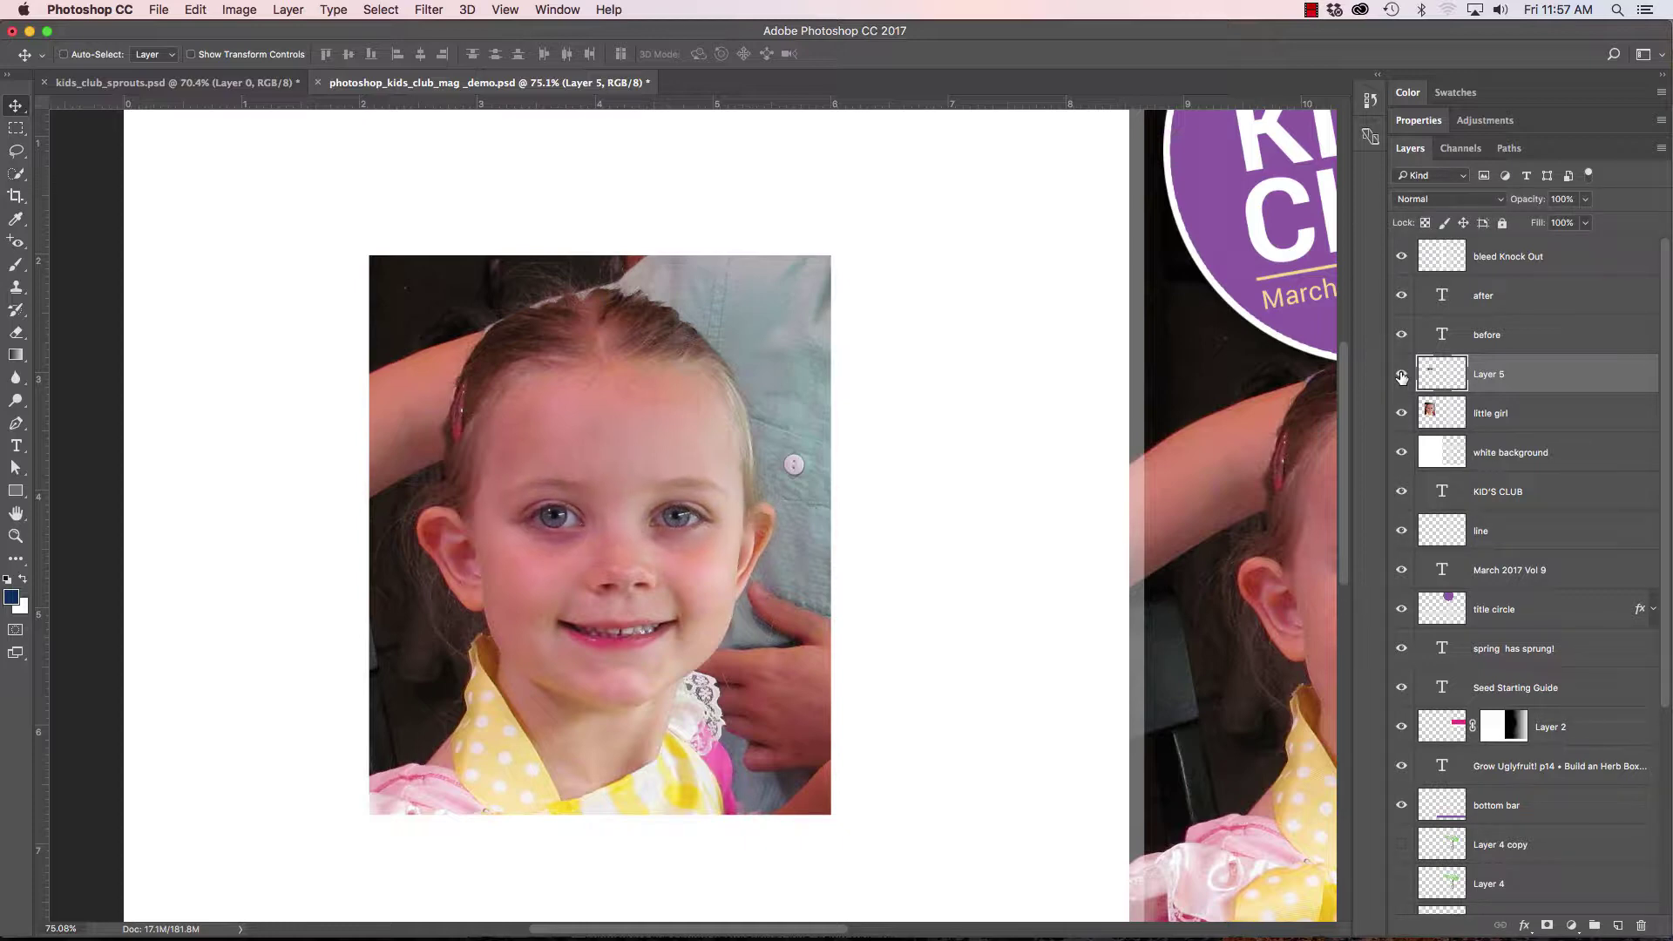
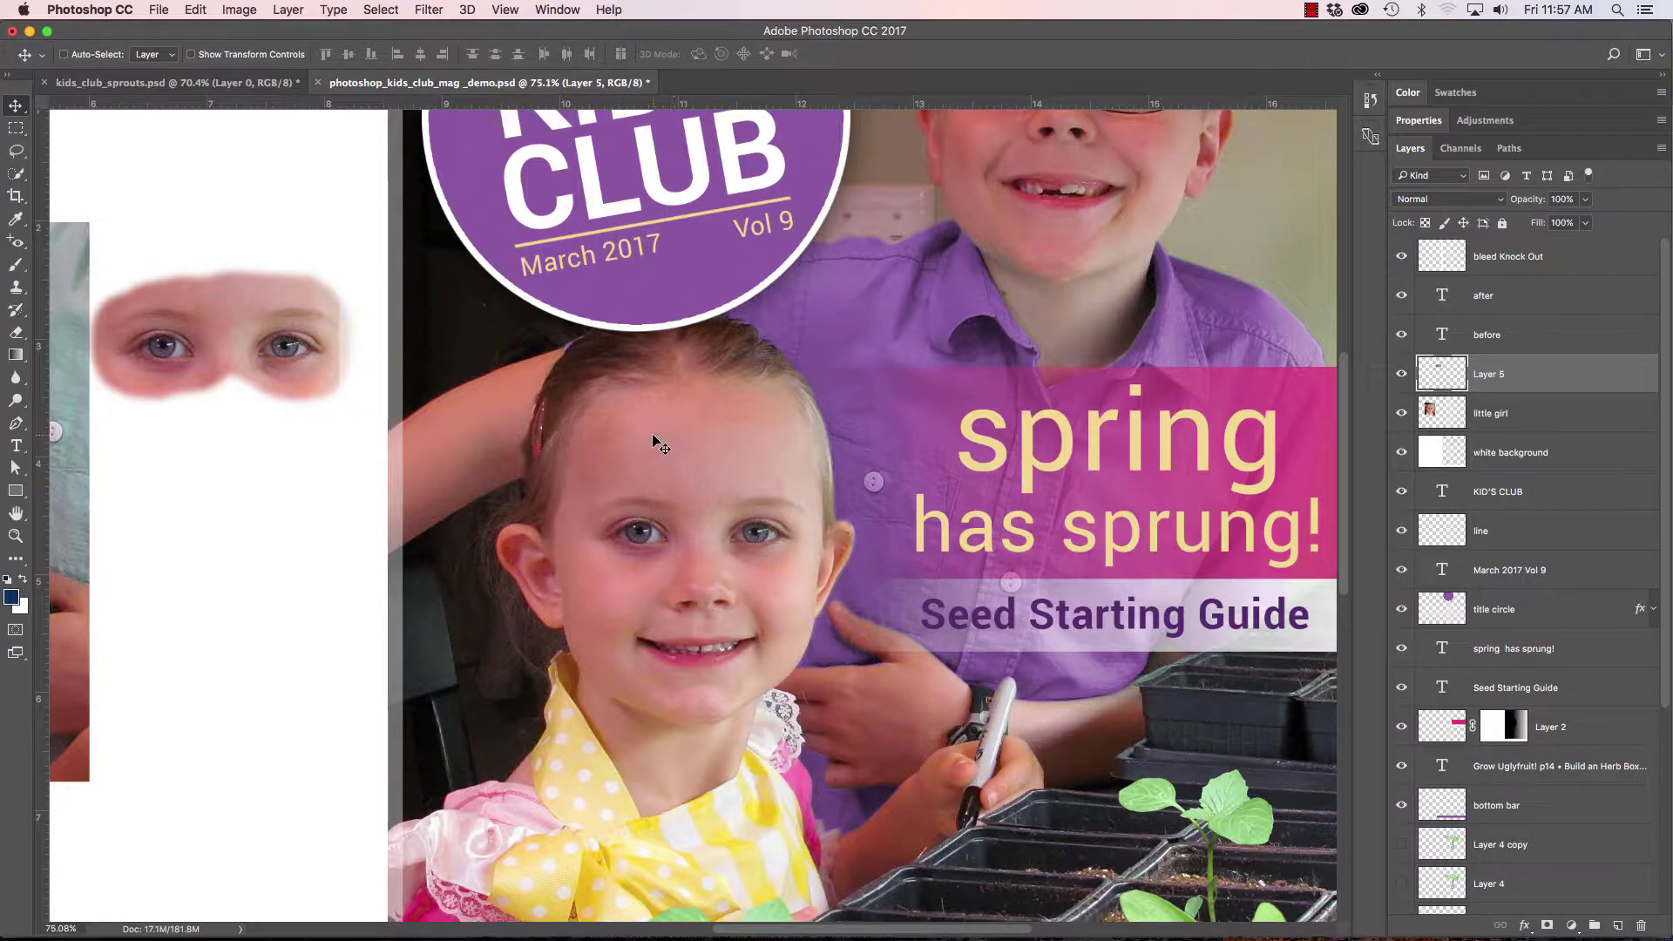
# Draw a rectangular marquee on the cover around the KID'S CLUB circle and the girl's face
pyautogui.scroll(-5, 894, 240)
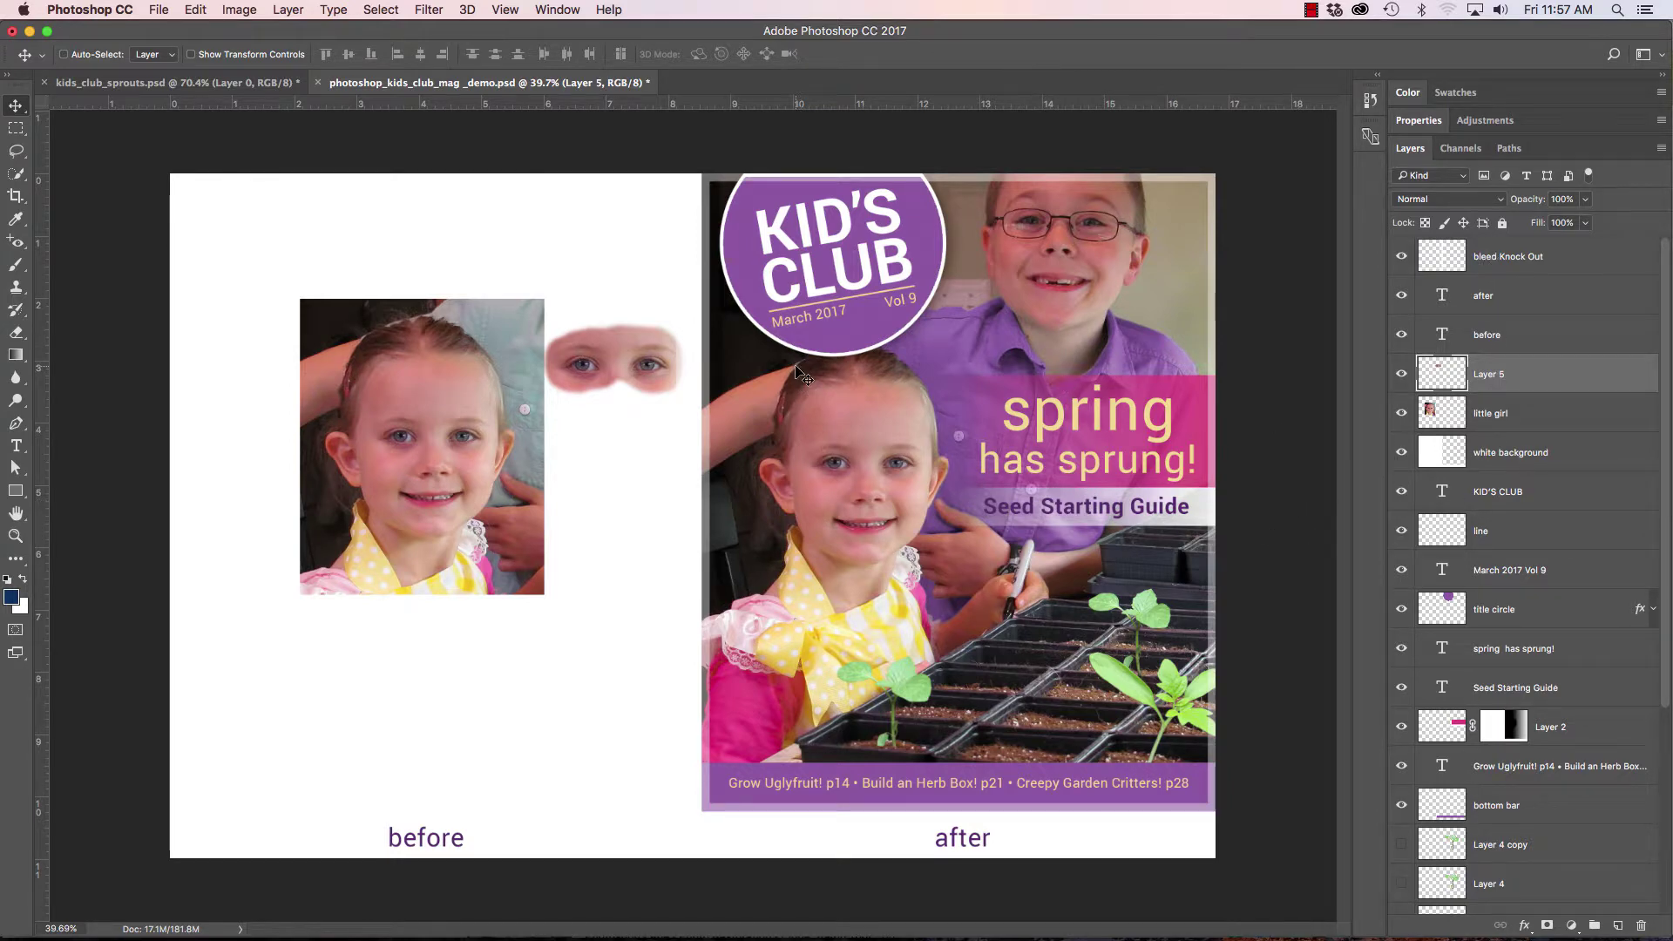
pyautogui.press('m')
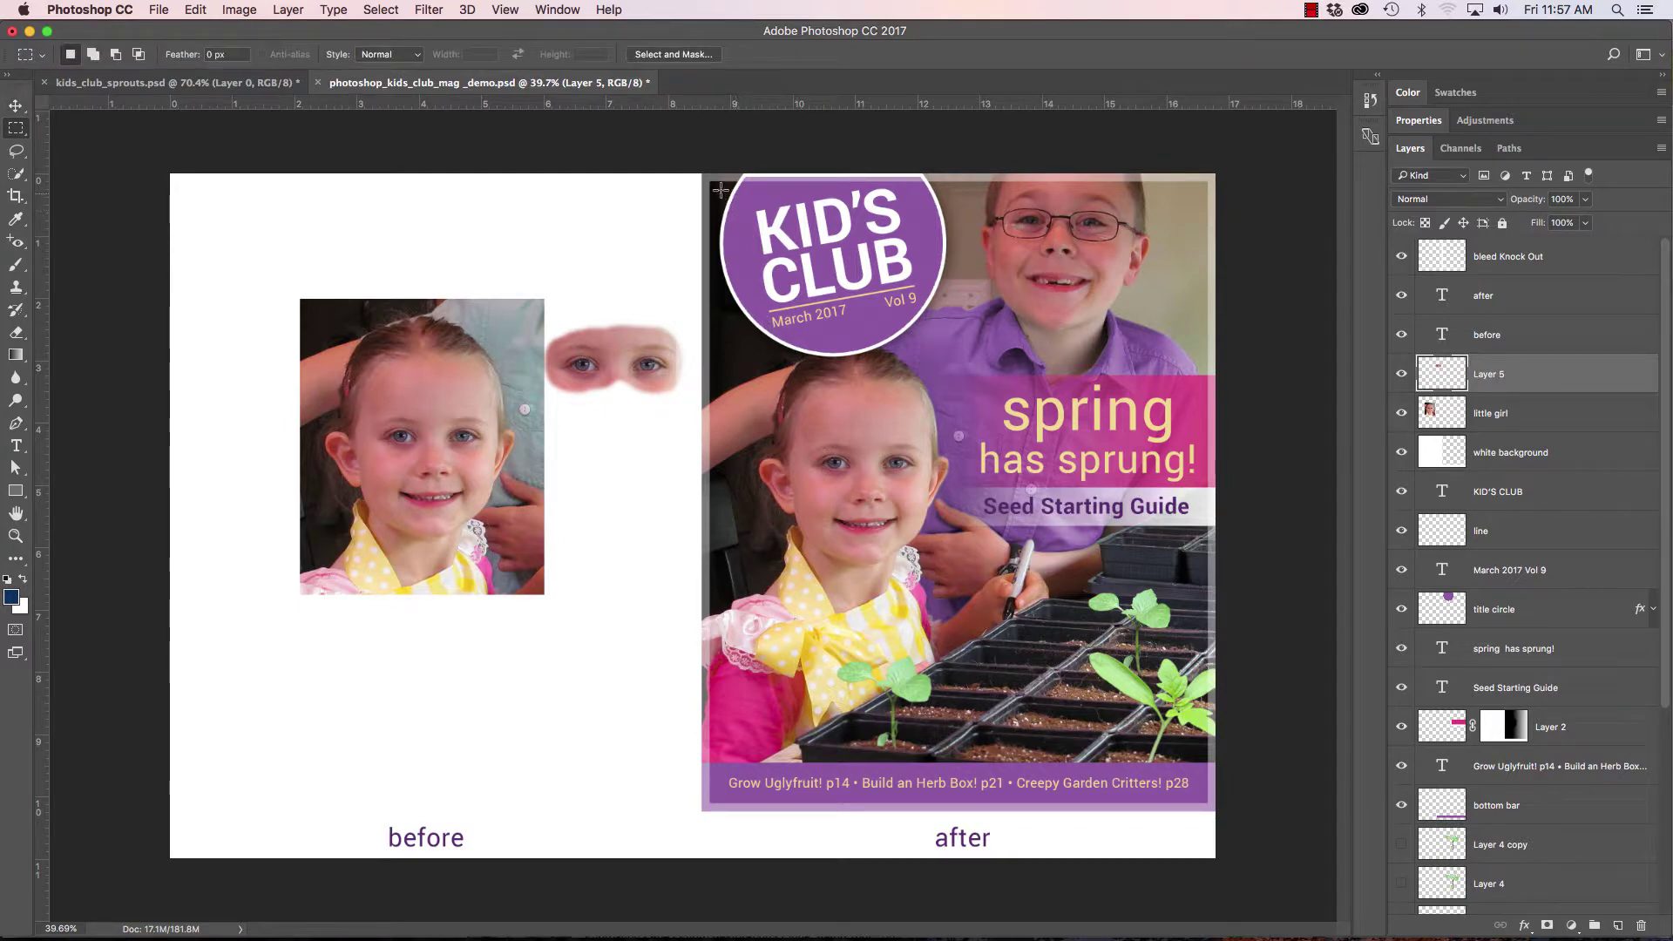
pyautogui.moveTo(719, 185); pyautogui.dragTo(972, 599)
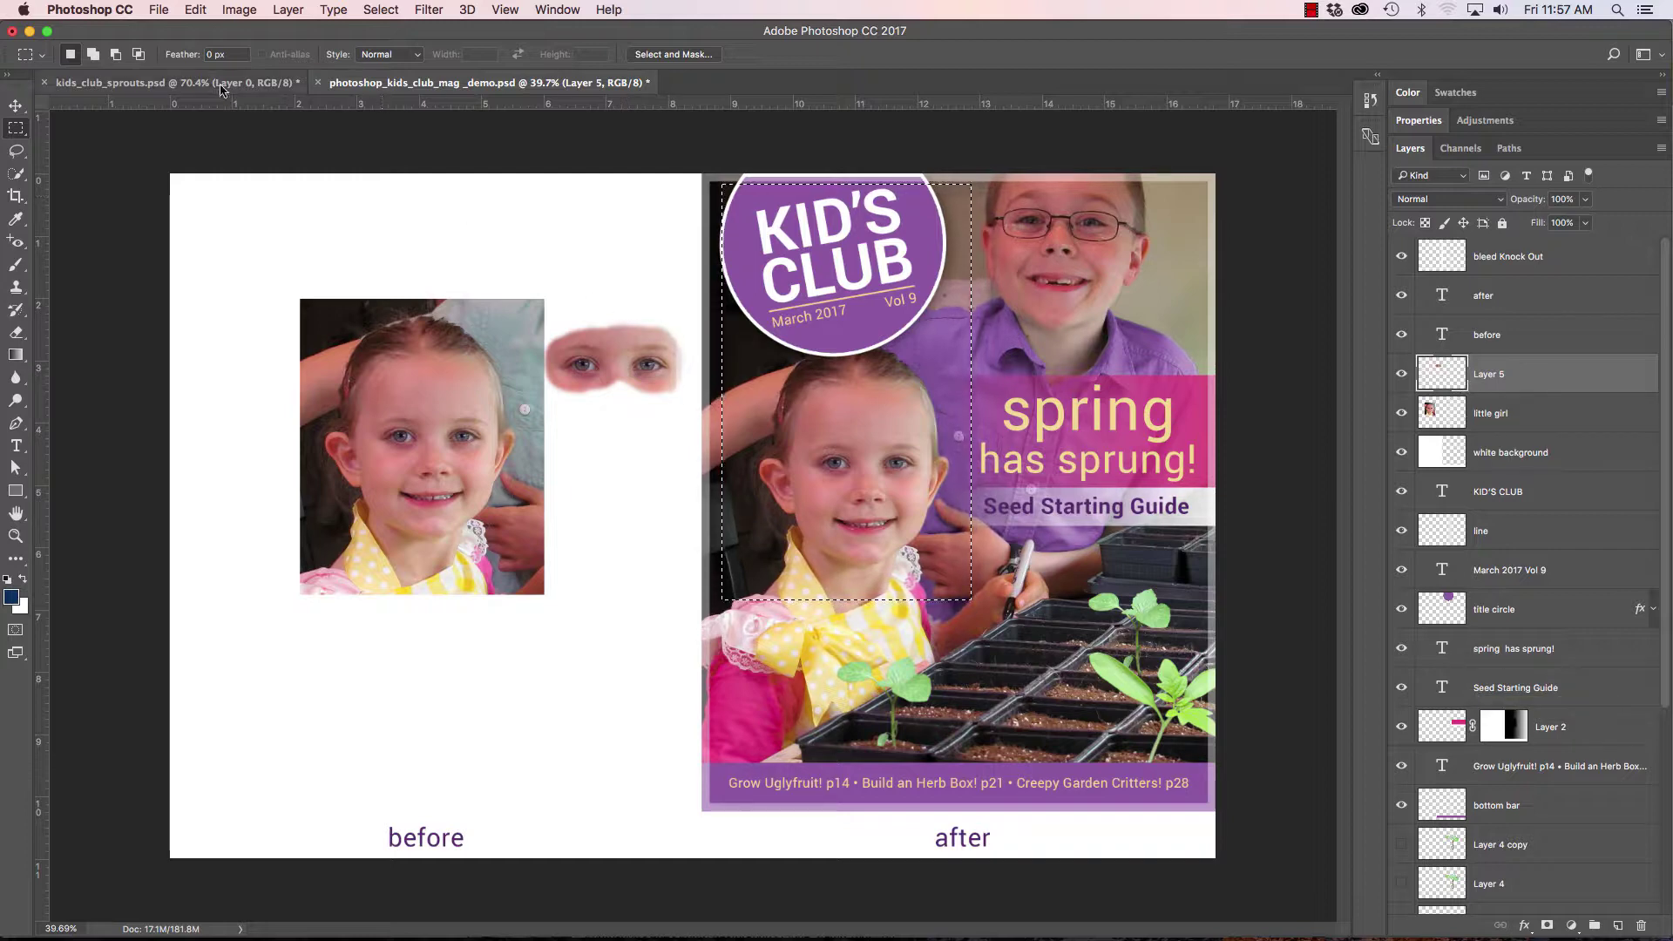
# Copy the merged content of all visible layers inside the marquee and paste it as a new layer
pyautogui.click(197, 7)
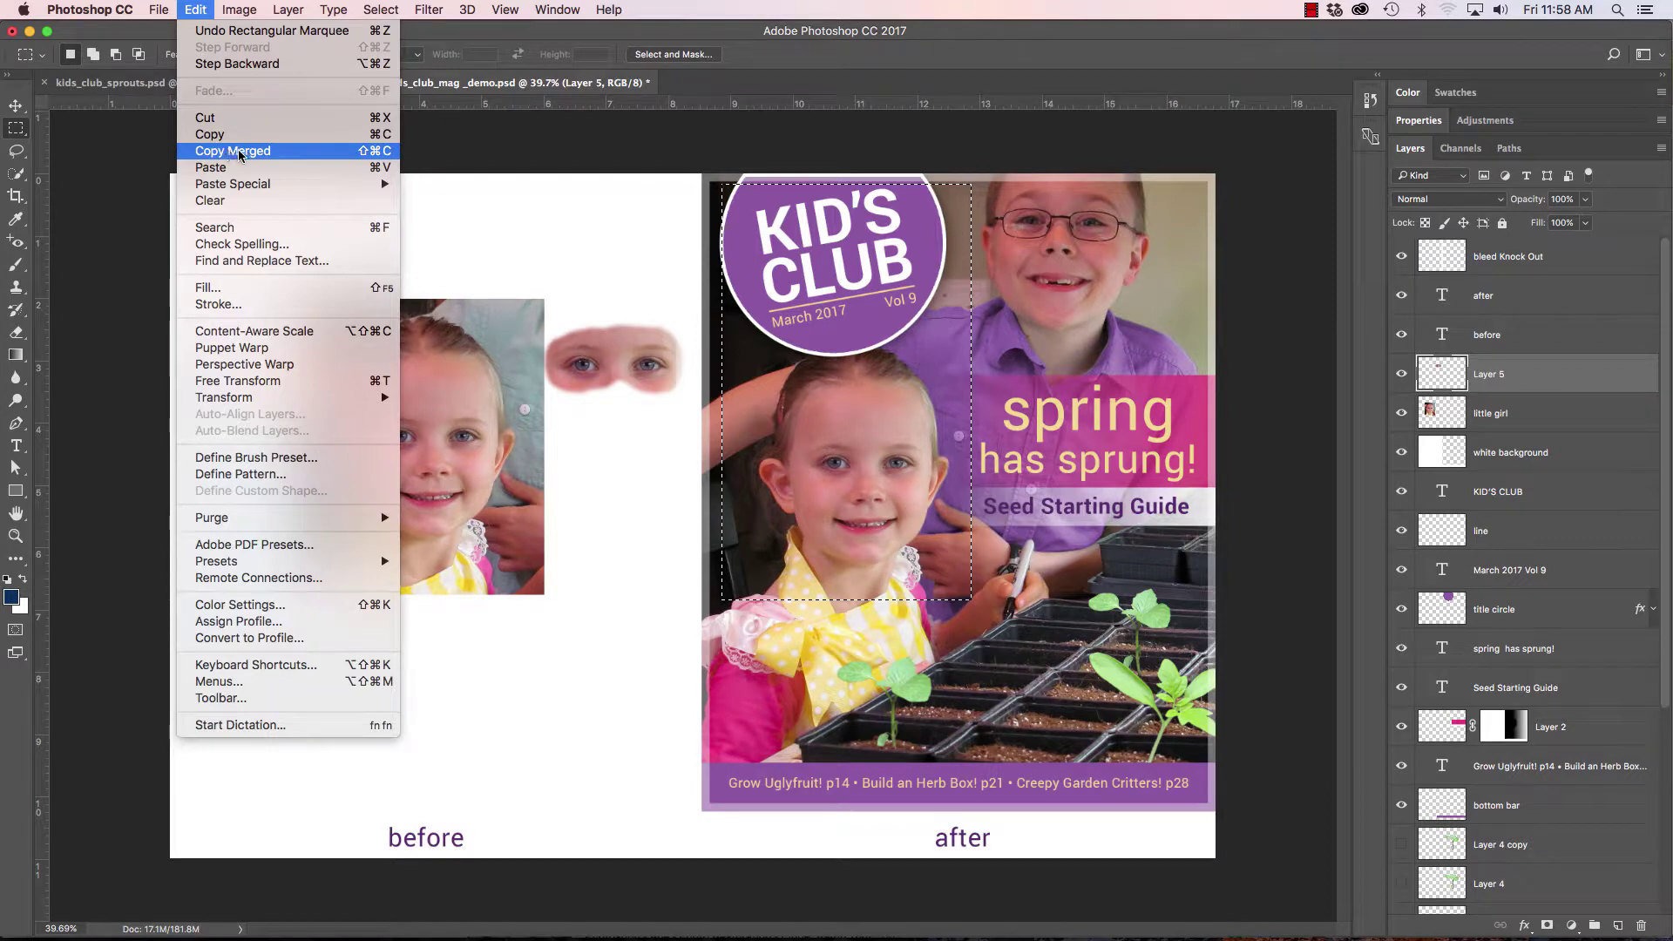
pyautogui.click(239, 153)
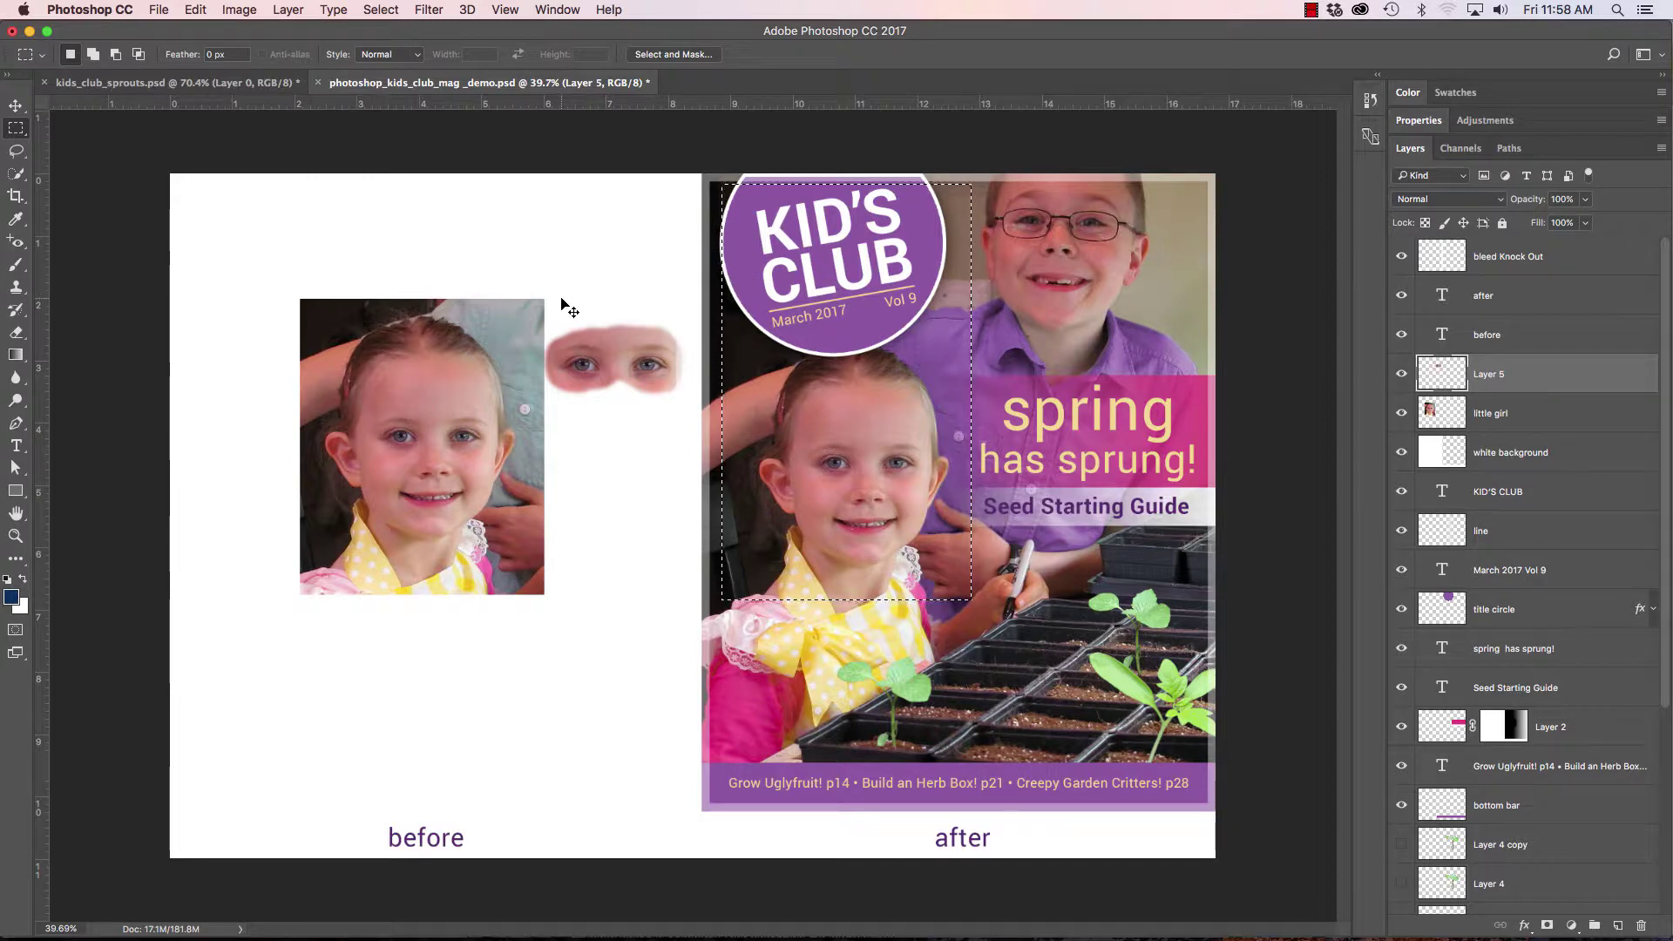
pyautogui.press('super+v')
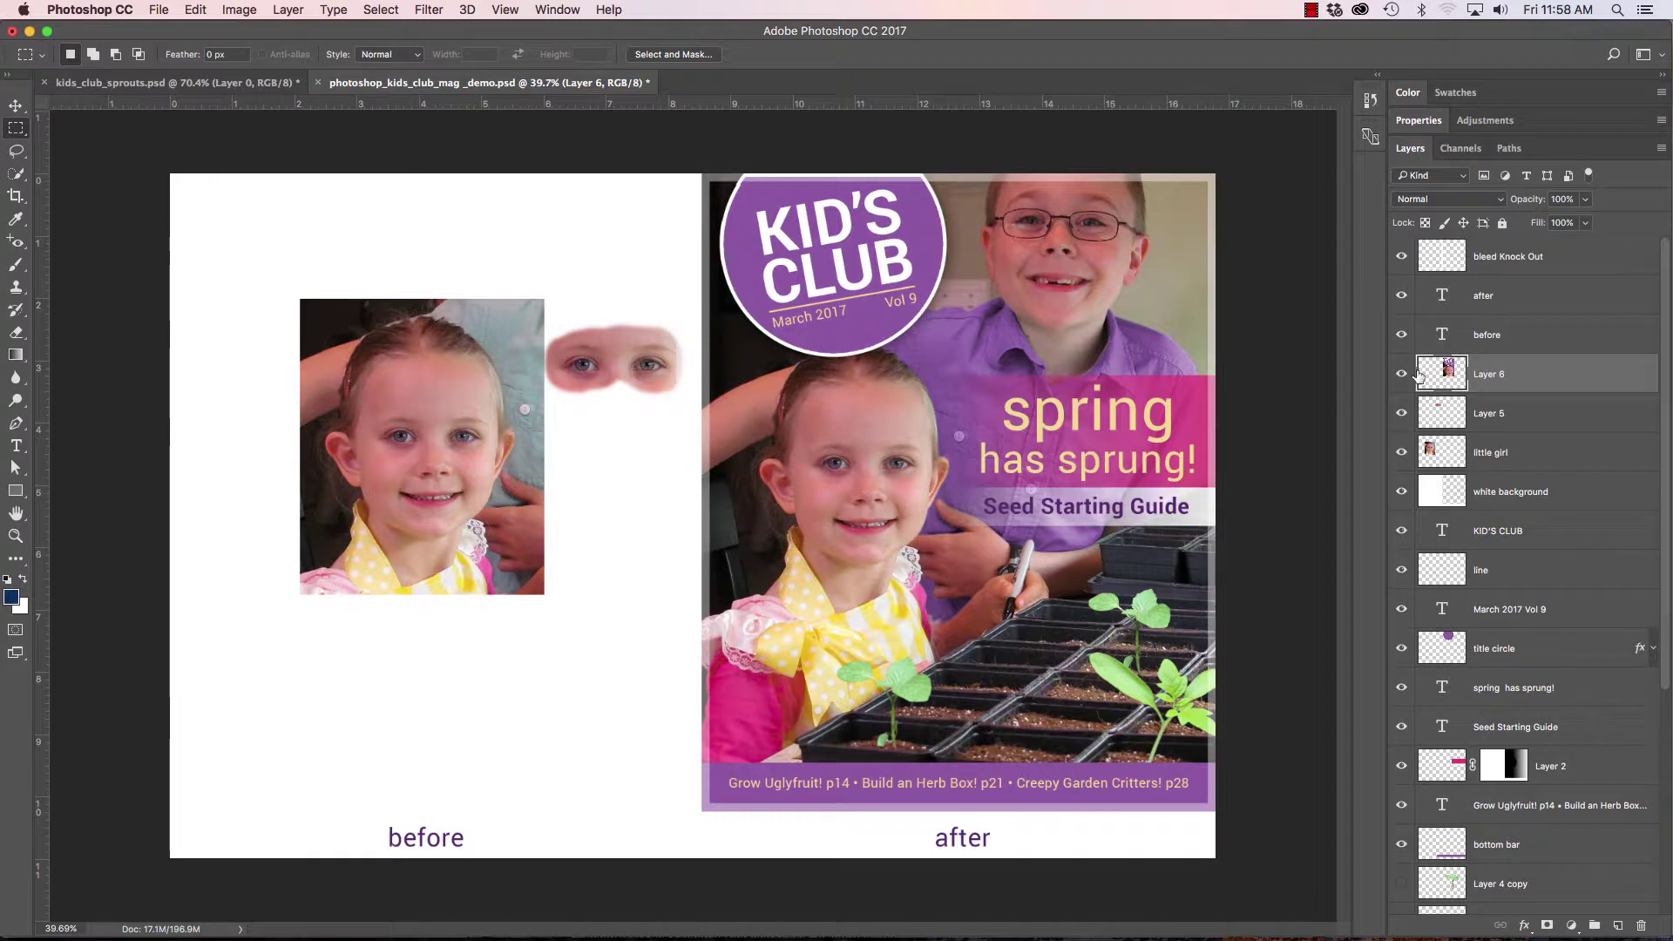
# Toggle the pasted layer's visibility to check it, and move it onto the white before area over the girl's photo
pyautogui.click(1403, 375)
pyautogui.click(1402, 375)
pyautogui.press('v')
pyautogui.moveTo(850, 294); pyautogui.dragTo(352, 325)
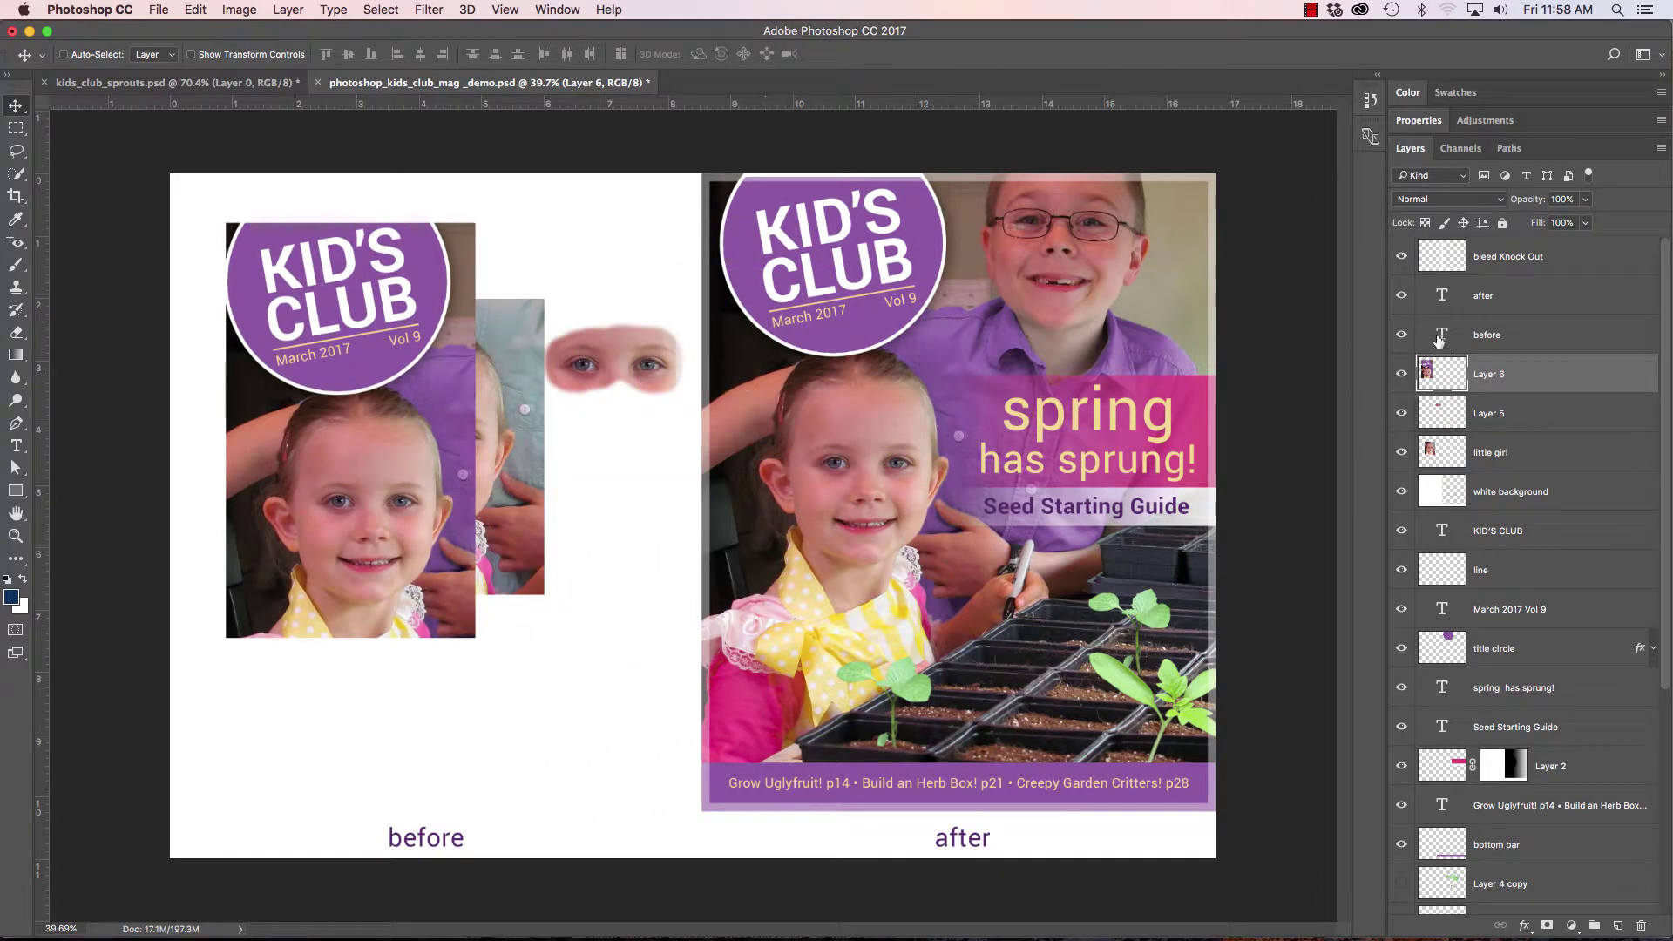
# Toggle Layer 6's visibility to compare the before area with and without the merged copy
pyautogui.click(1402, 376)
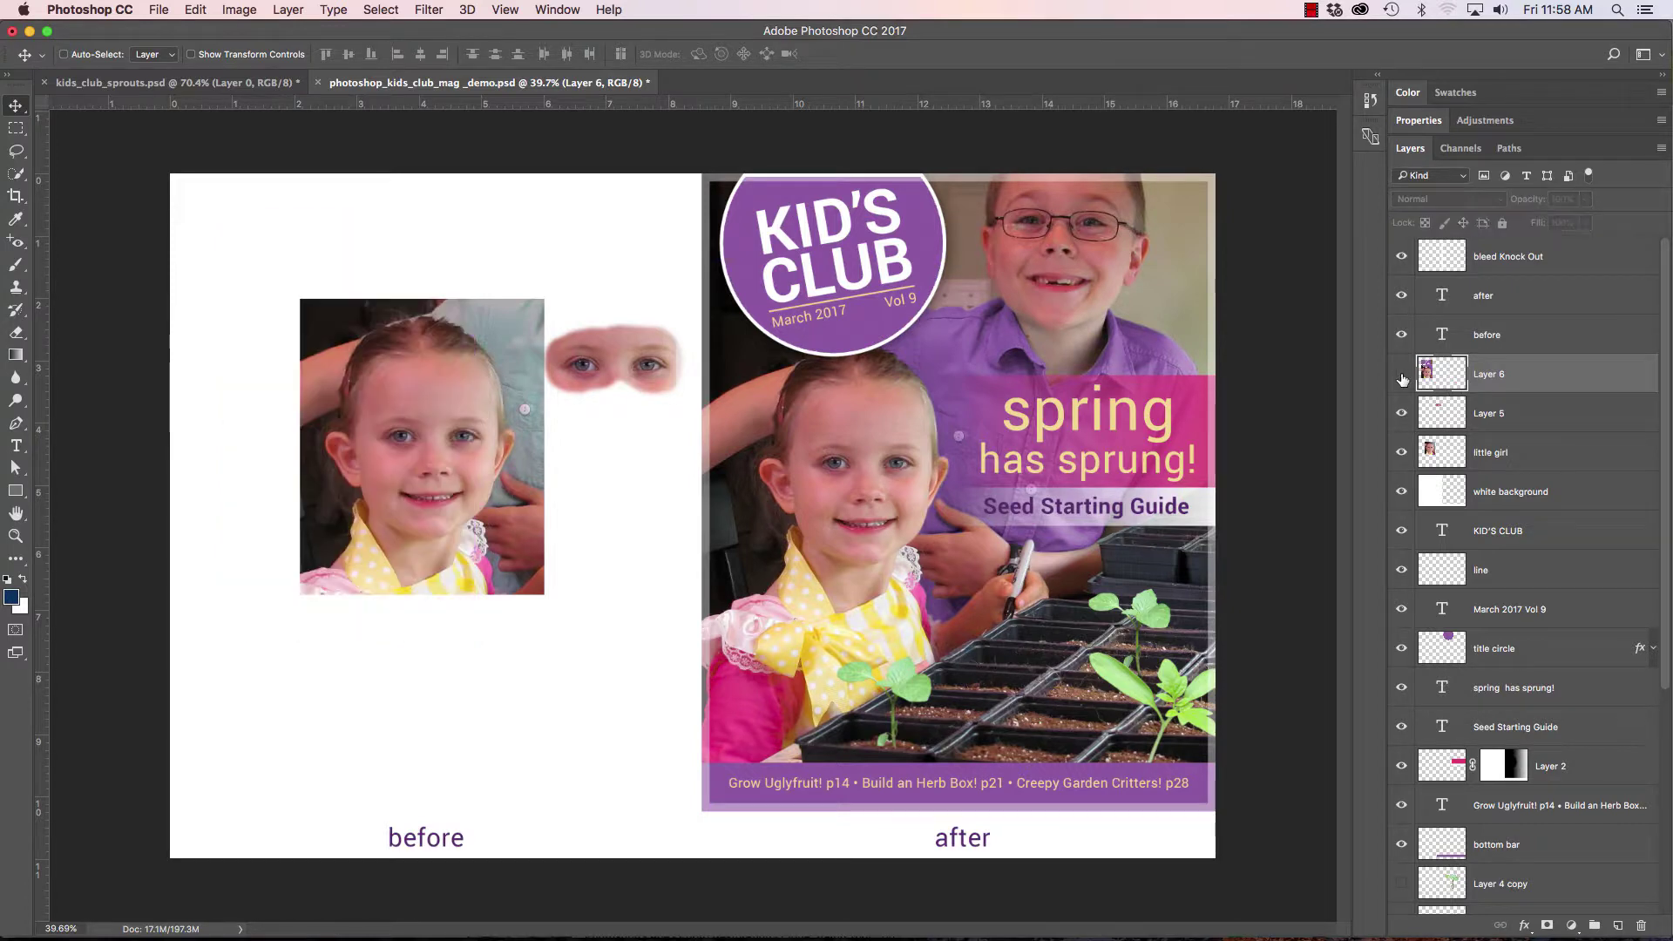
pyautogui.click(1402, 377)
pyautogui.click(1403, 378)
pyautogui.click(1402, 378)
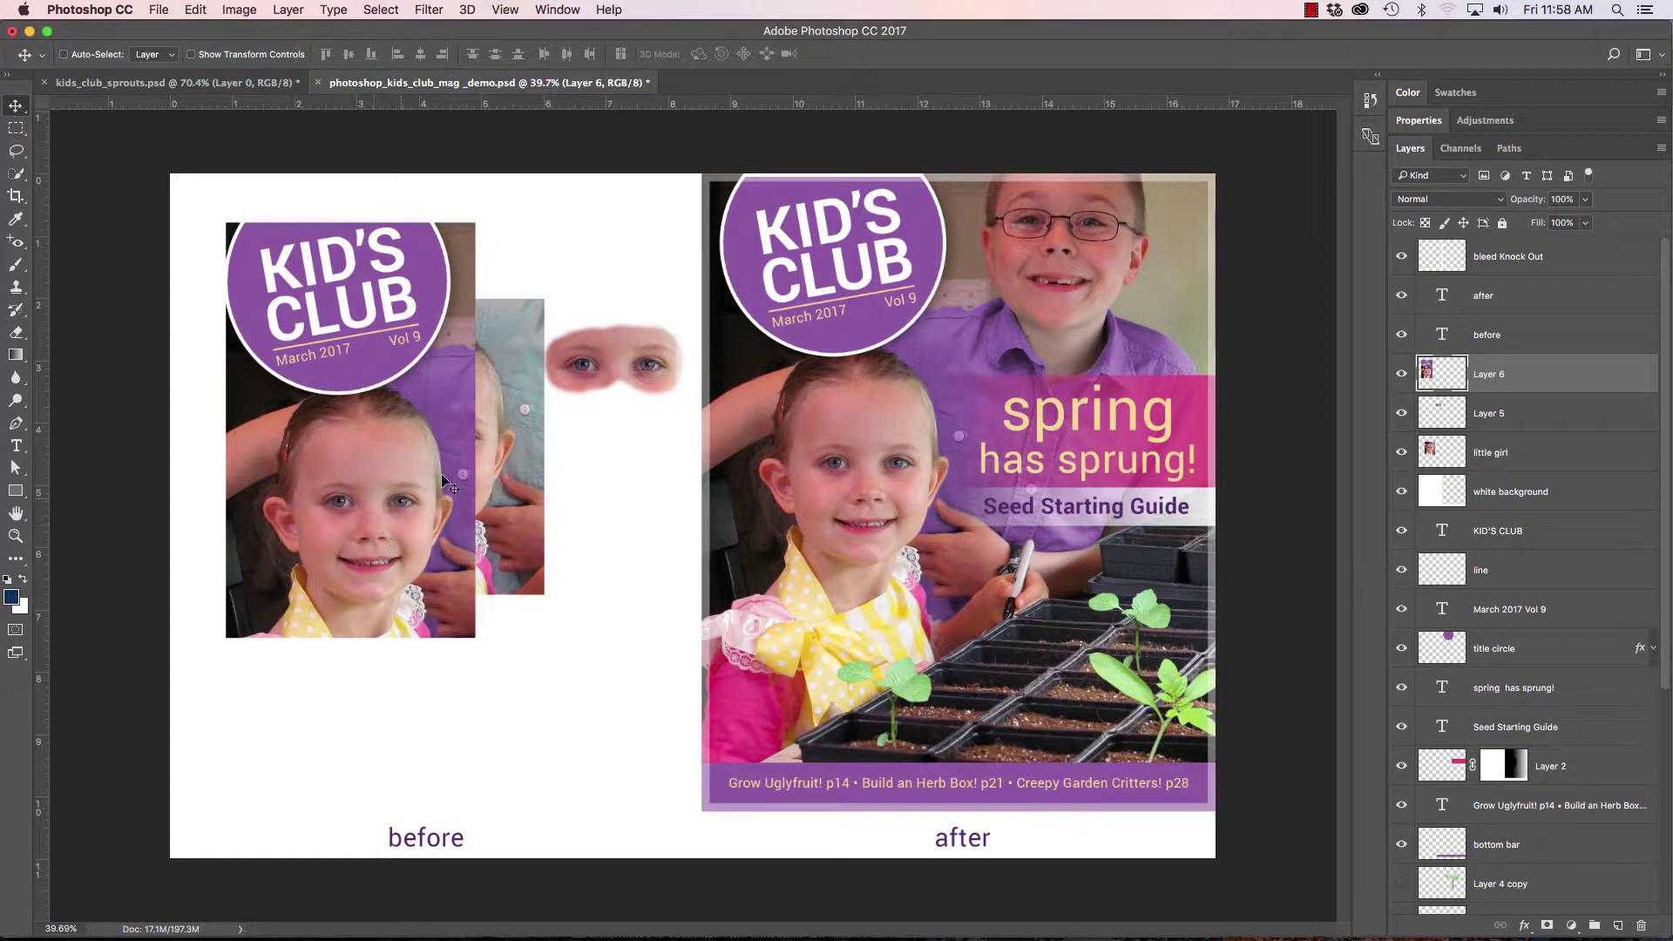
# Delete the little girl layer and the copied eyes on Layer 5
pyautogui.keyDown('super'); pyautogui.click(516, 462); pyautogui.keyUp('super')
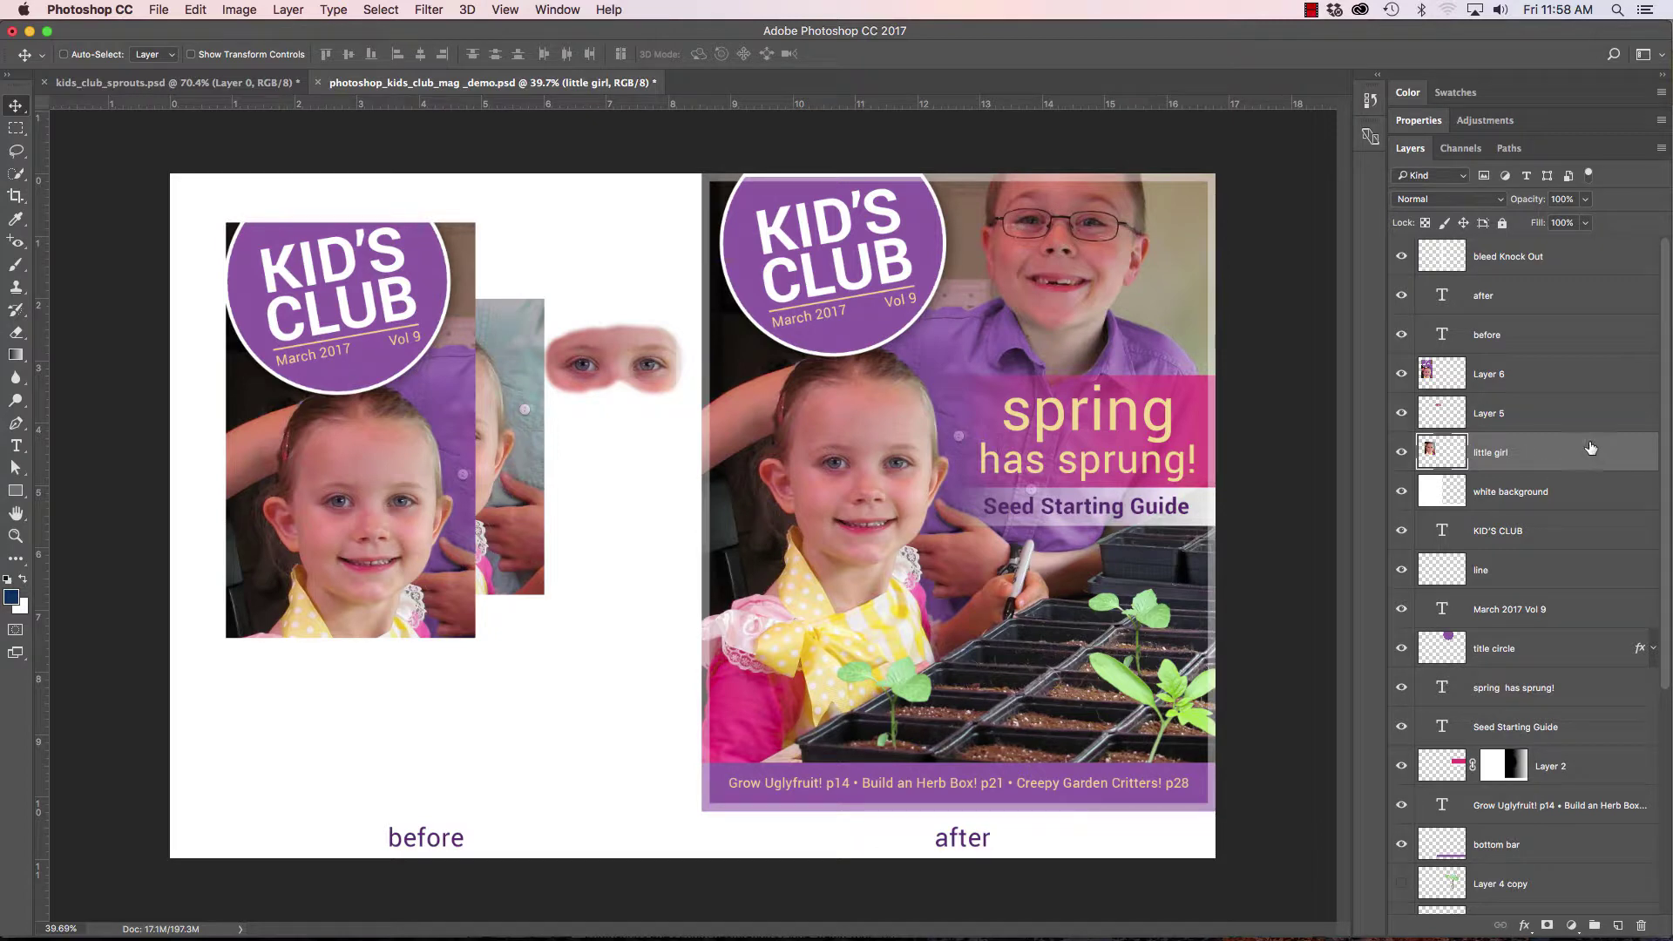
pyautogui.press('Delete')
pyautogui.click(1556, 415)
pyautogui.press('Delete')
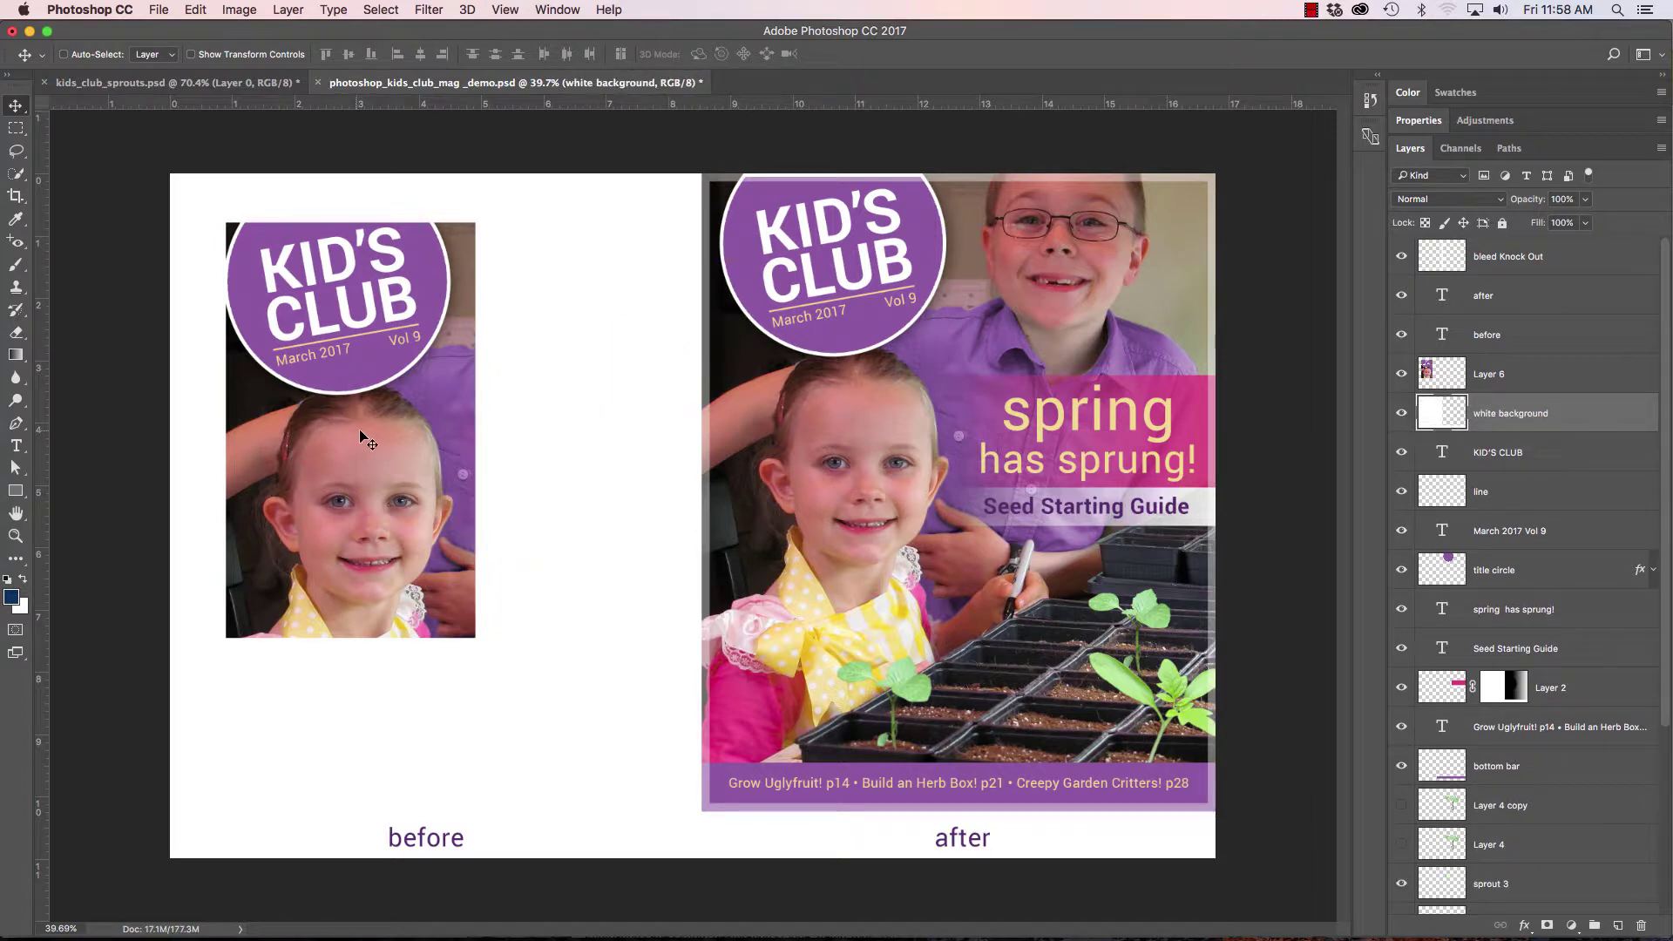
# Select Layer 6 and move the merged cover copy down and right toward the middle of the white before area
pyautogui.press('super+z')
pyautogui.press('super+z')
pyautogui.click(1534, 377)
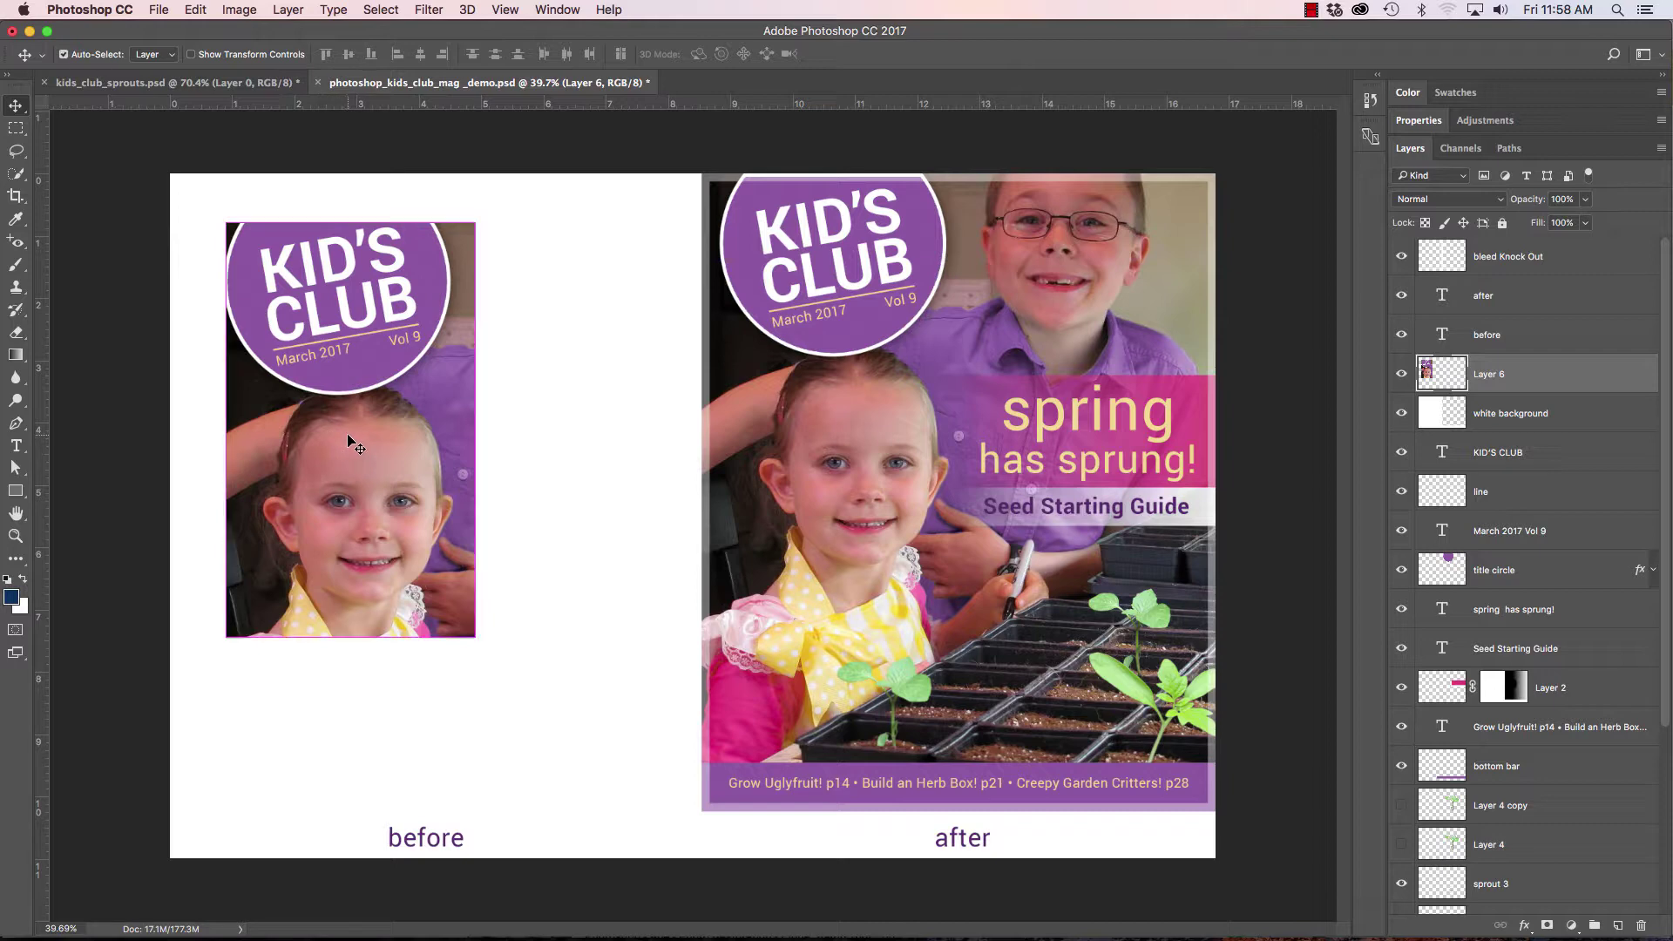
pyautogui.moveTo(367, 441); pyautogui.dragTo(443, 481)
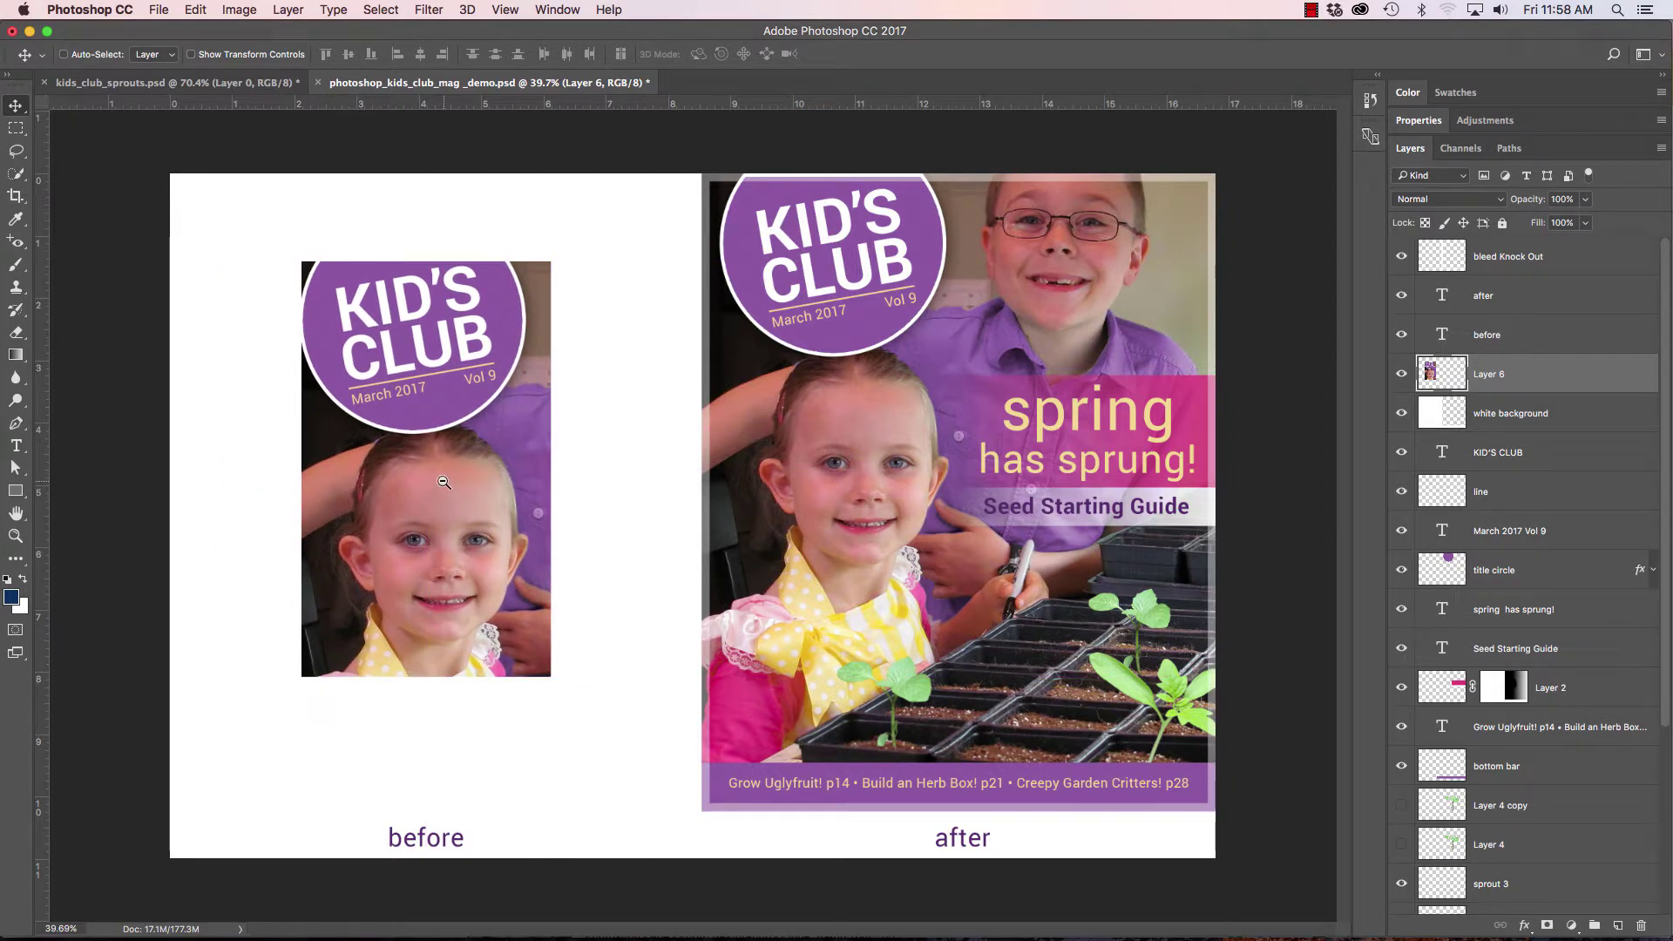
# Draw a freehand lasso selection with a 5 px feather around the girl's face in the merged cover copy
pyautogui.scroll(5, 442, 480)
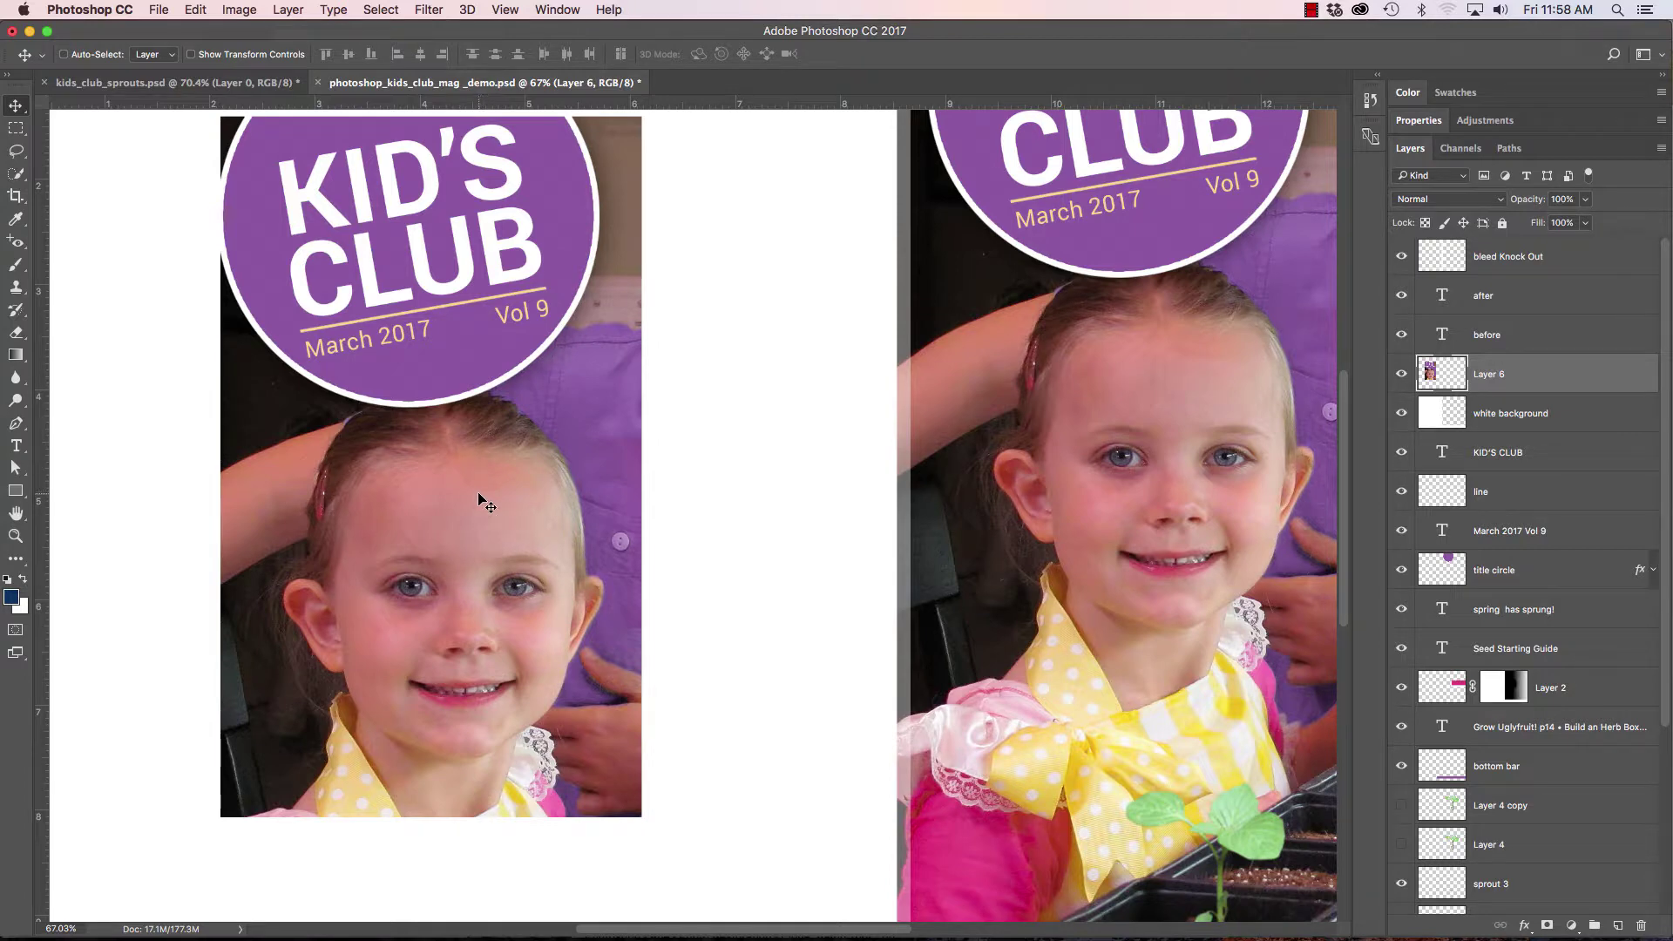
pyautogui.press('l')
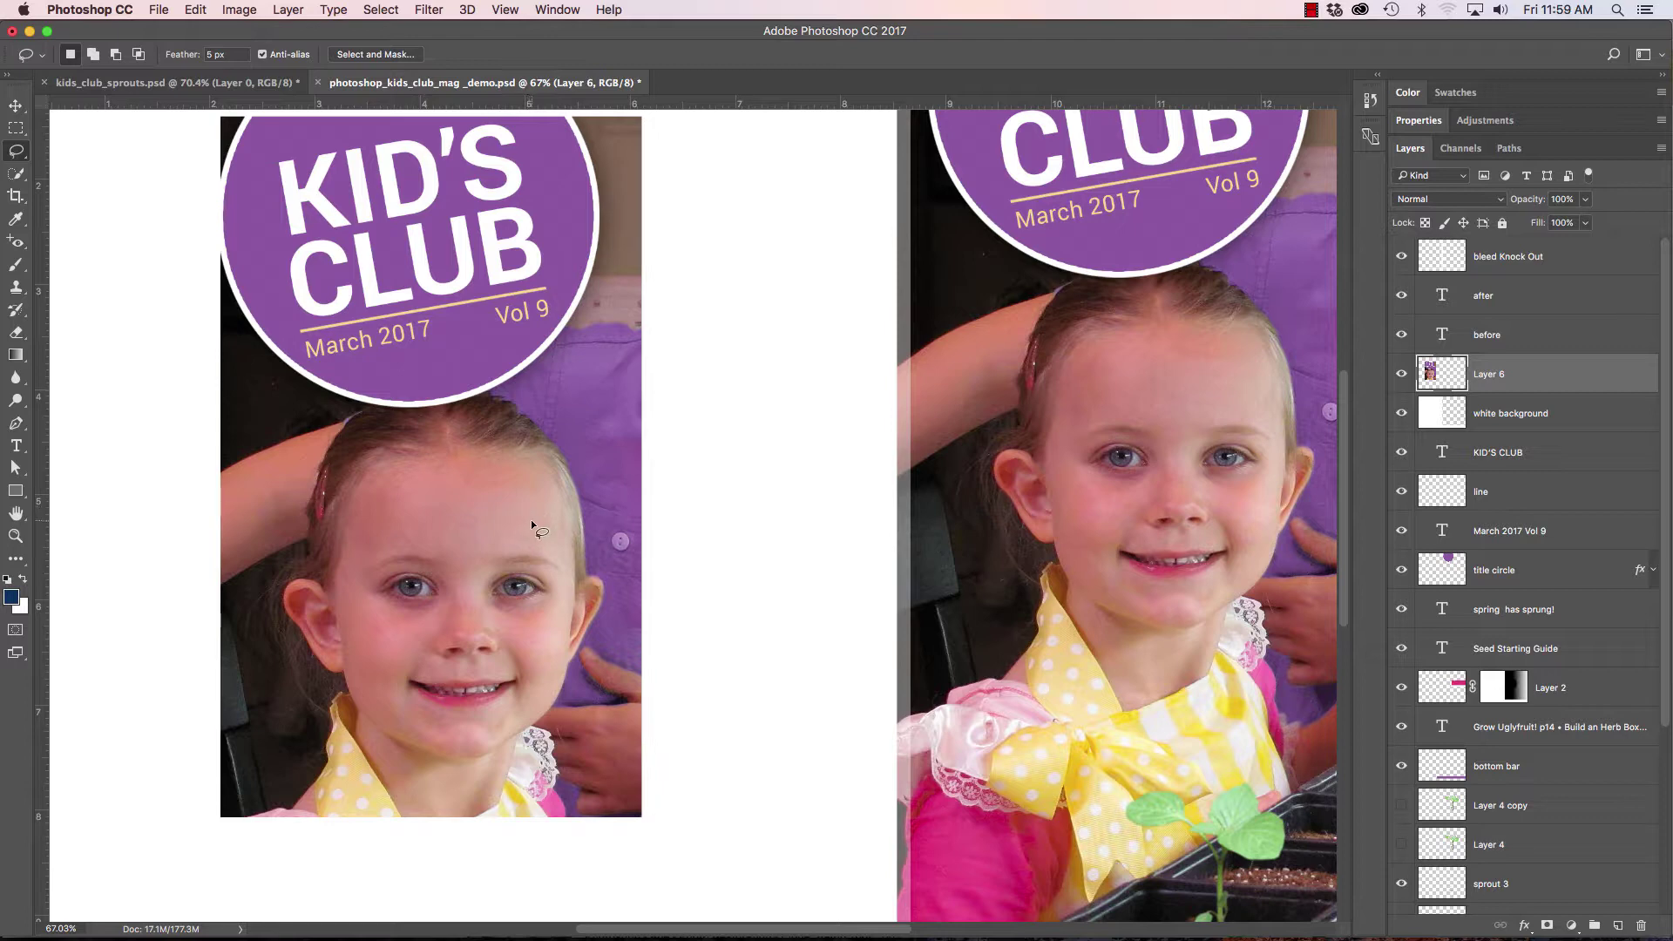
pyautogui.moveTo(454, 376)
pyautogui.mouseDown()
pyautogui.moveTo(274, 459)
pyautogui.moveTo(252, 564)
pyautogui.moveTo(265, 687)
pyautogui.moveTo(341, 759)
pyautogui.moveTo(506, 780)
pyautogui.moveTo(614, 752)
pyautogui.moveTo(640, 685)
pyautogui.moveTo(637, 602)
pyautogui.moveTo(601, 470)
pyautogui.mouseUp()
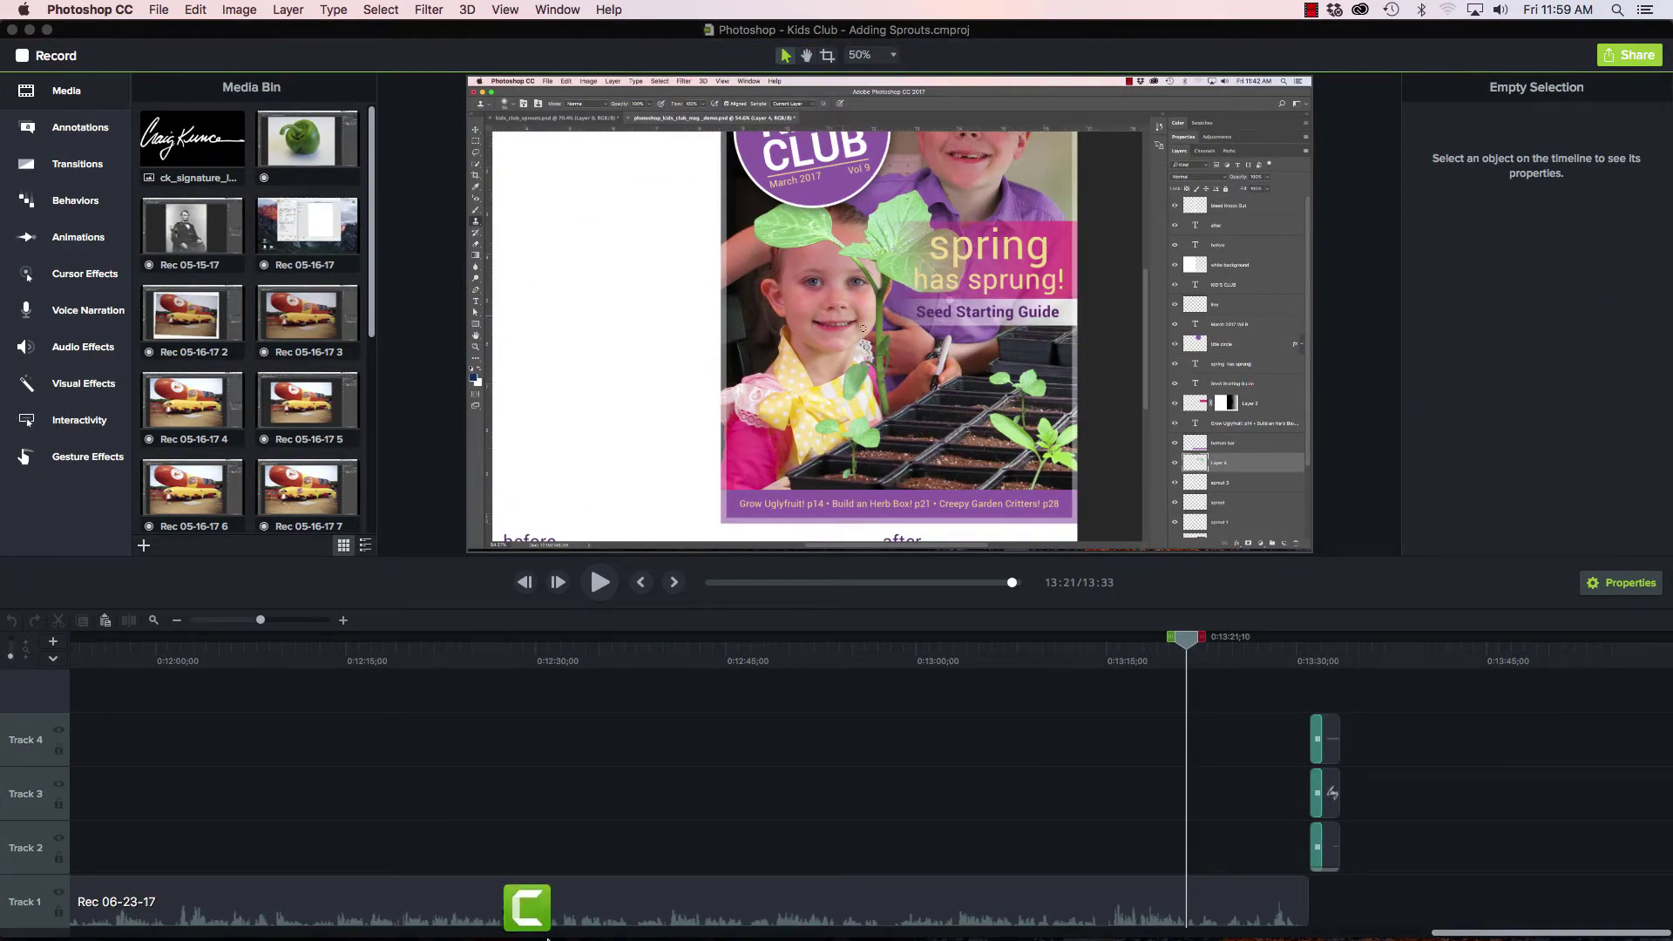
pyautogui.click(586, 904)
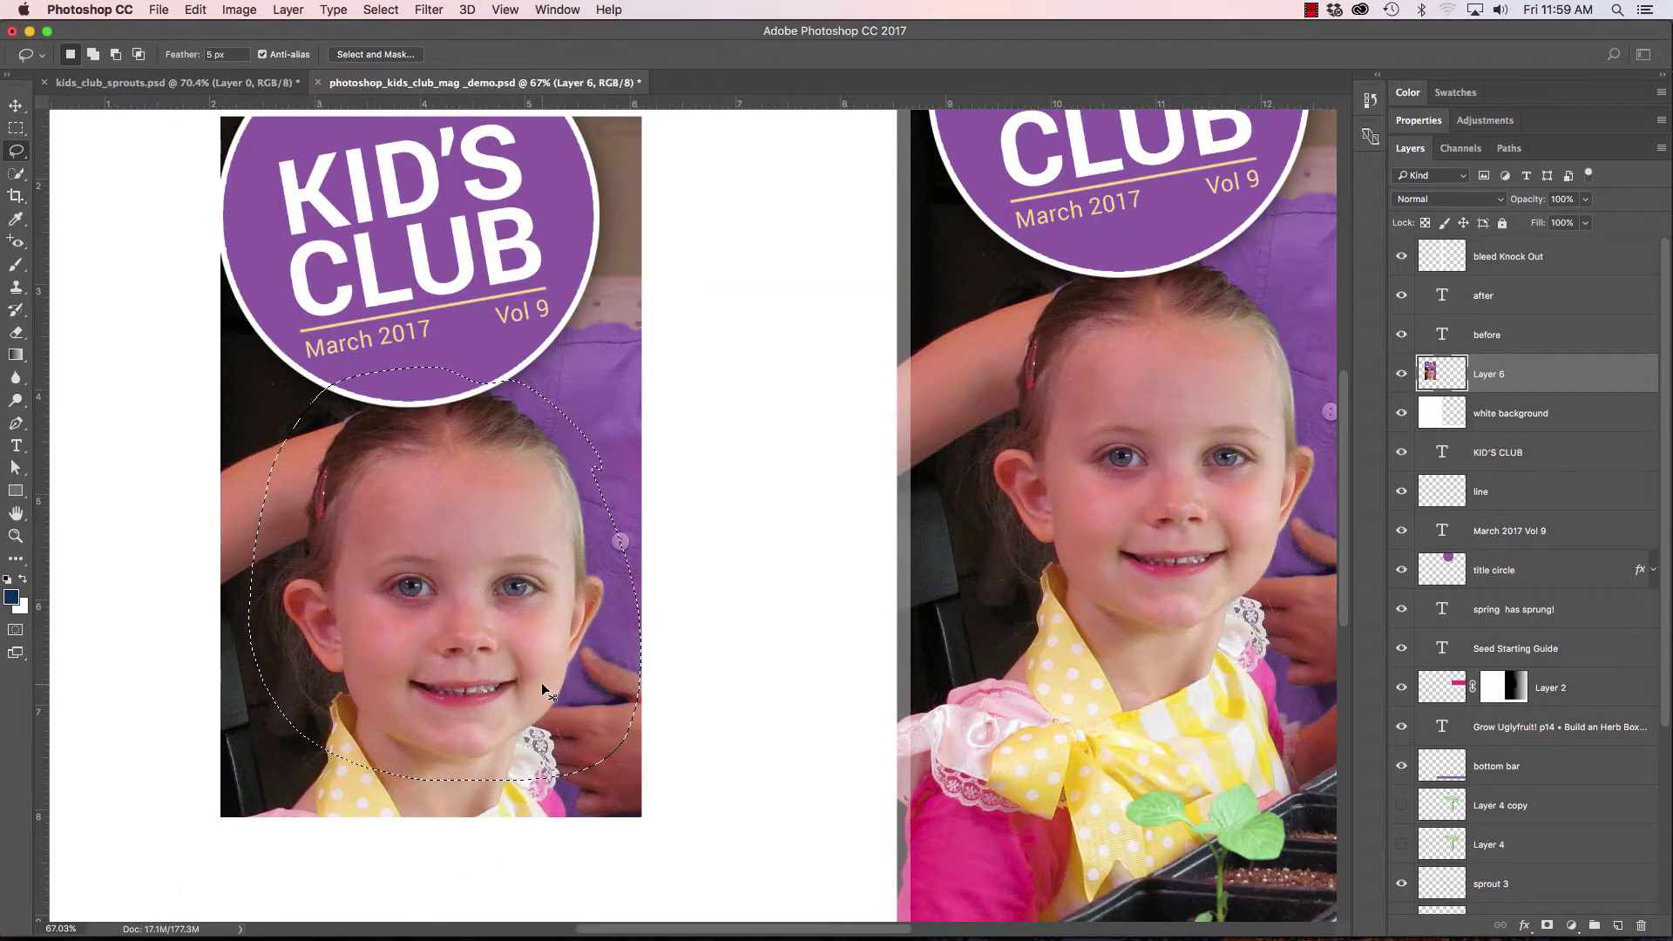
# Create a new white 686 x 735 px document at 180 ppi from the Clipboard preset and paste the copied face into it
pyautogui.press('super+n')
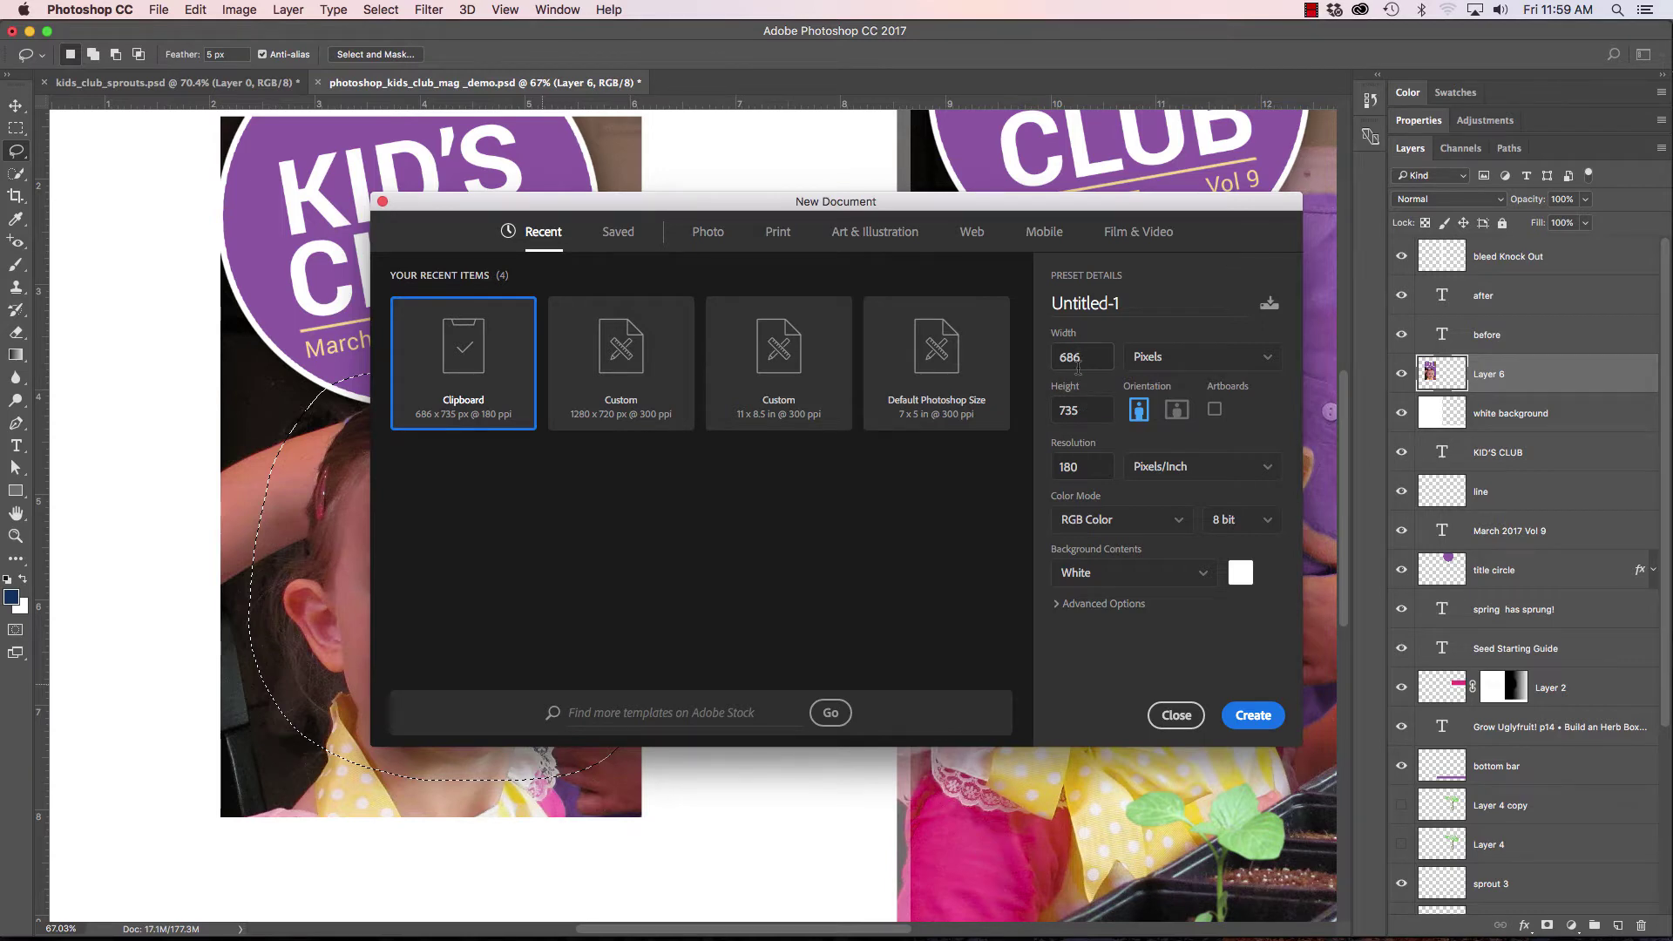
pyautogui.click(1254, 715)
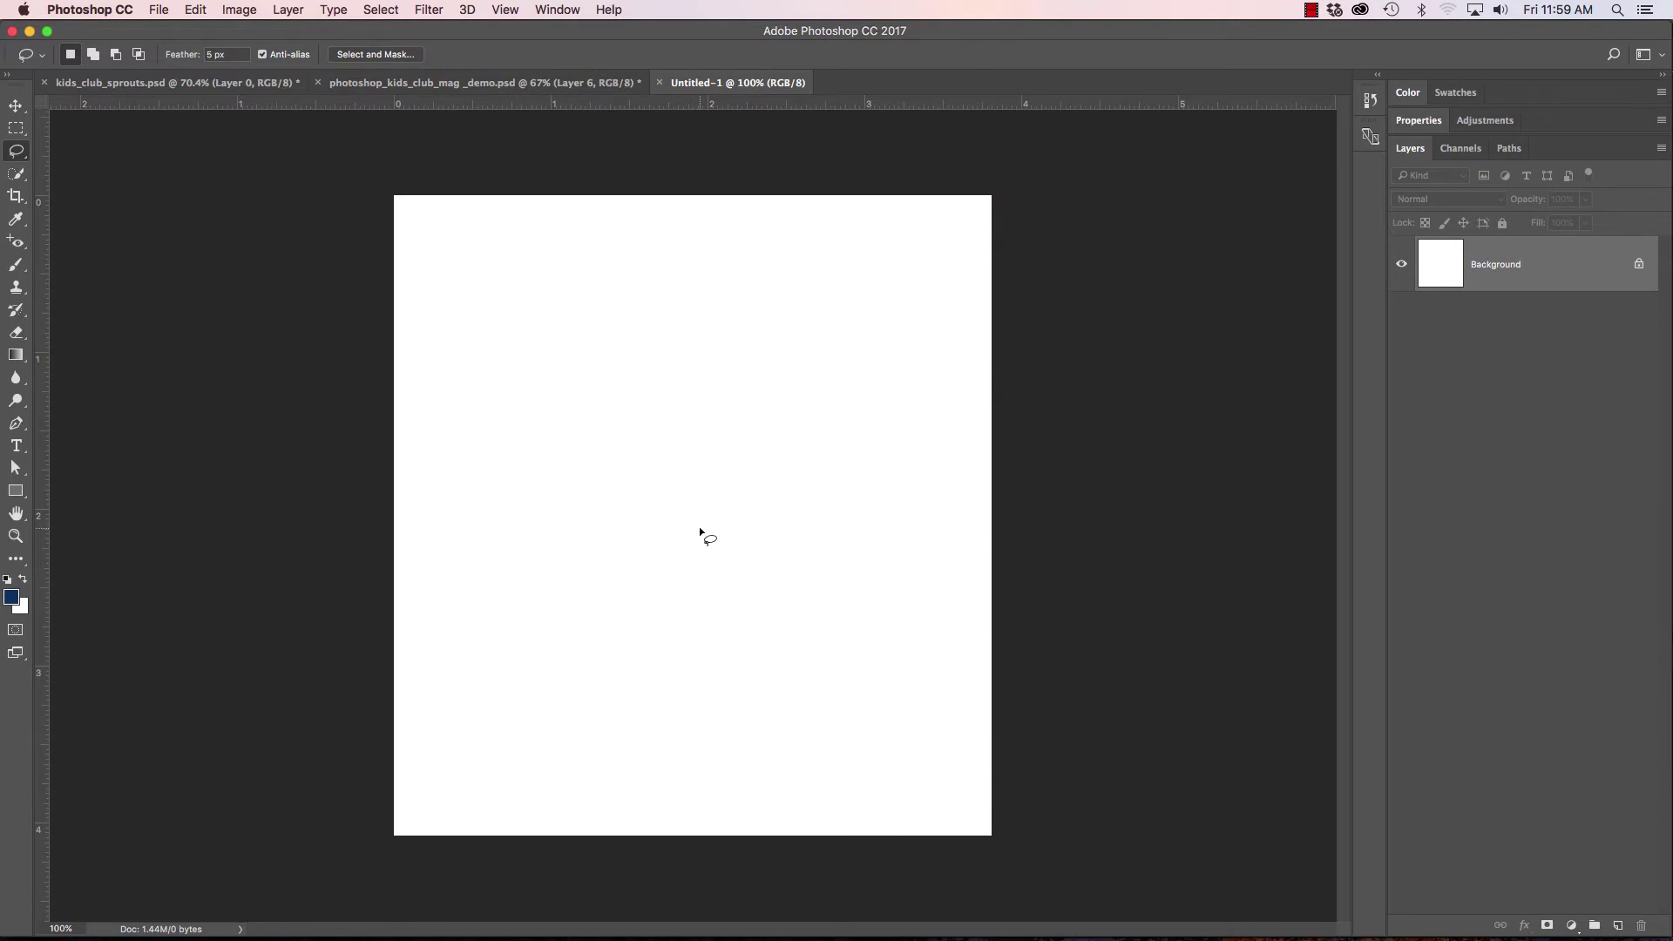
pyautogui.press('super+v')
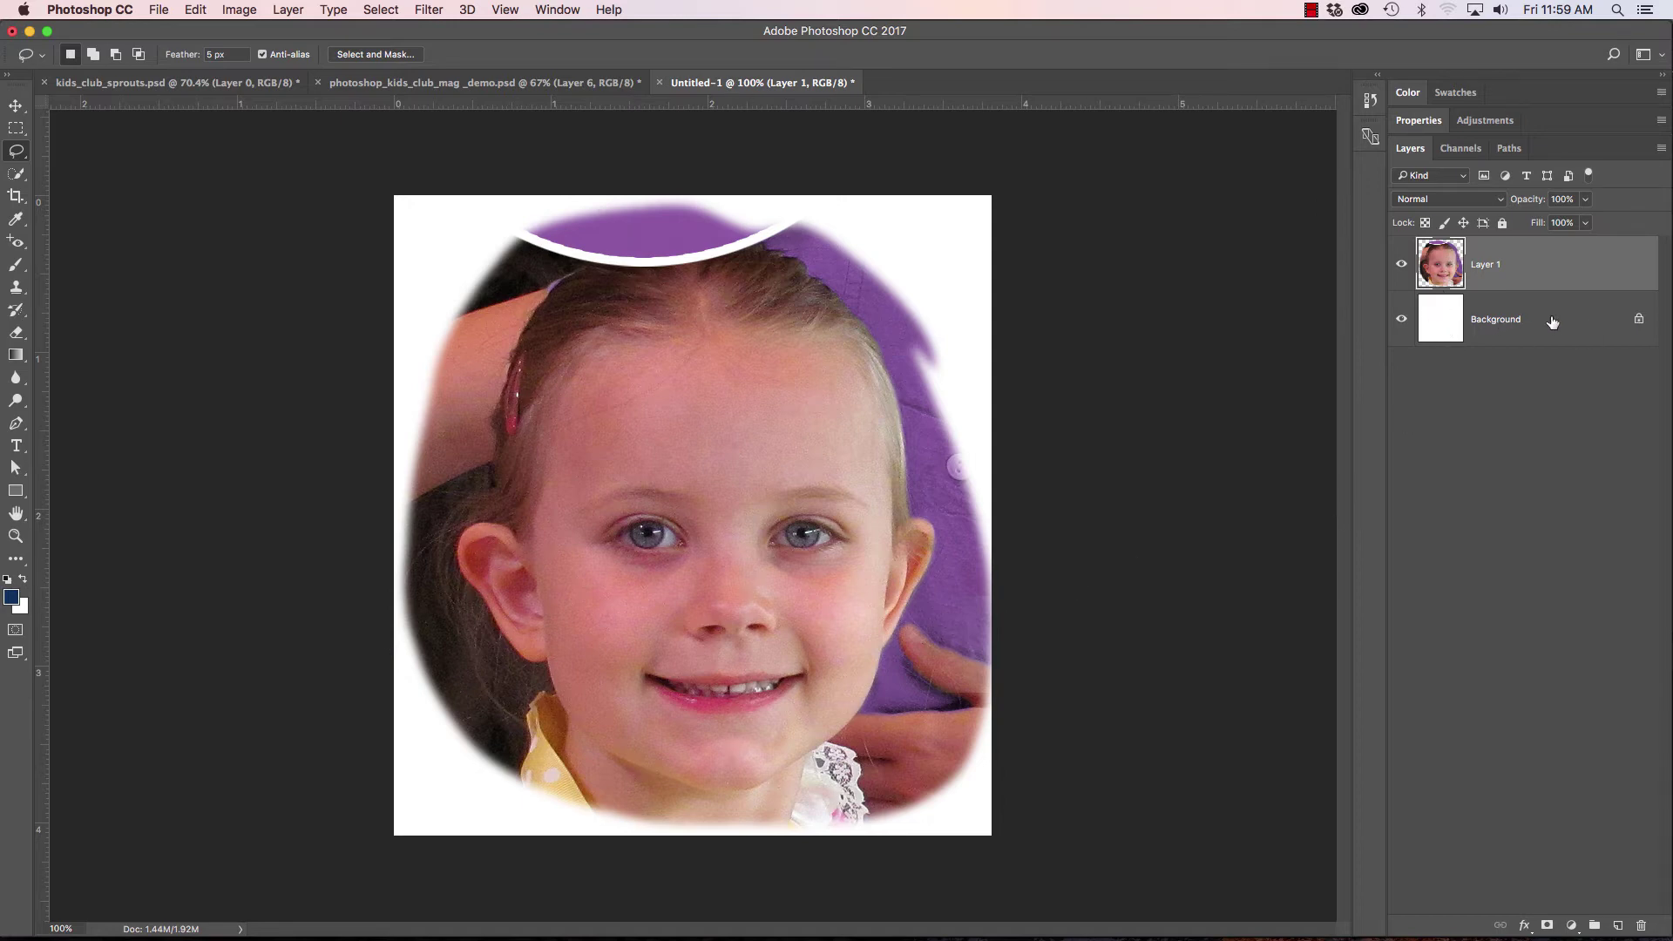
# Delete the new document's white Background layer and return to photoshop_kids_club_mag _demo.psd after viewing kids_club_sprouts.psd
pyautogui.moveTo(1552, 321); pyautogui.dragTo(1641, 925)
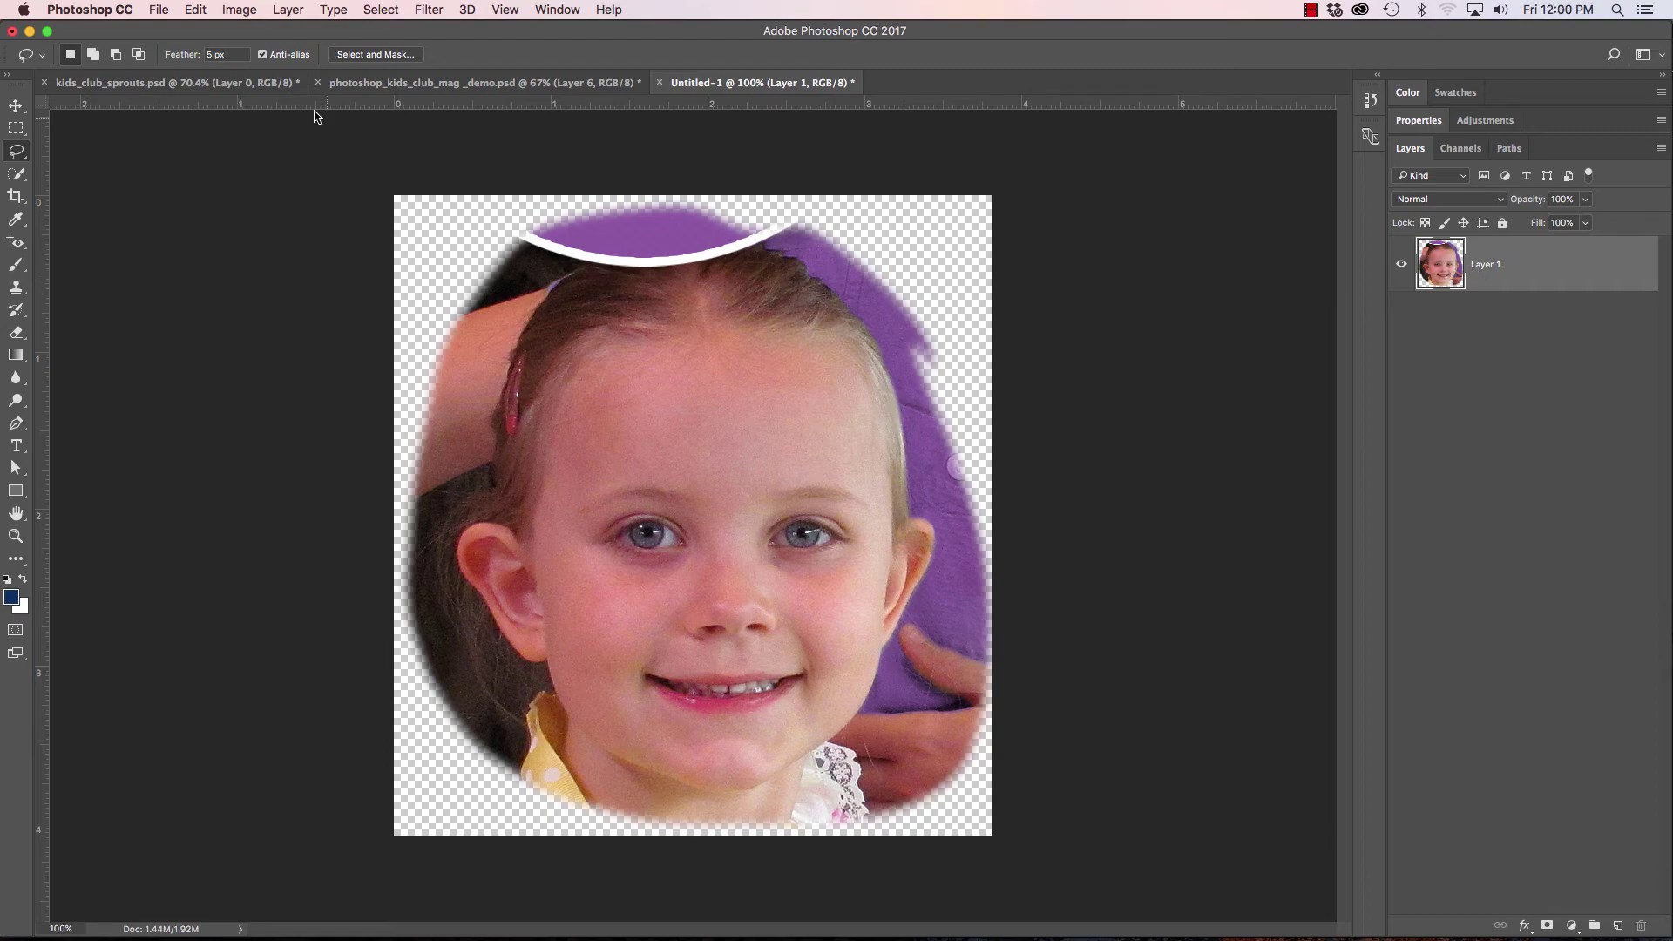
pyautogui.click(183, 83)
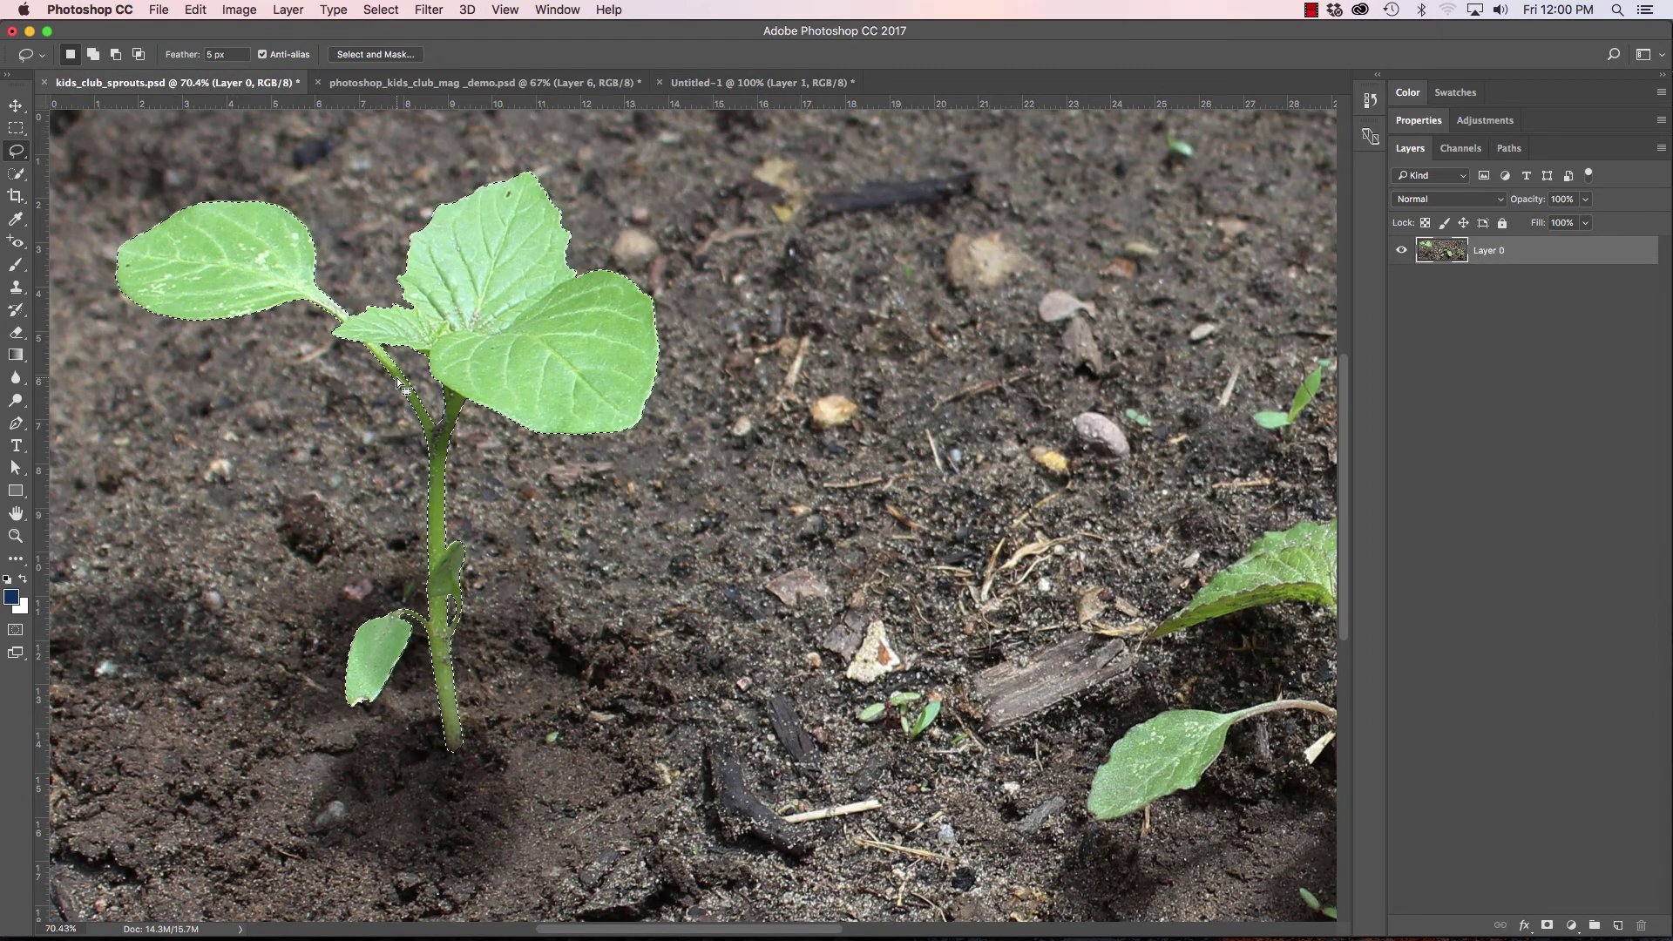
pyautogui.click(514, 83)
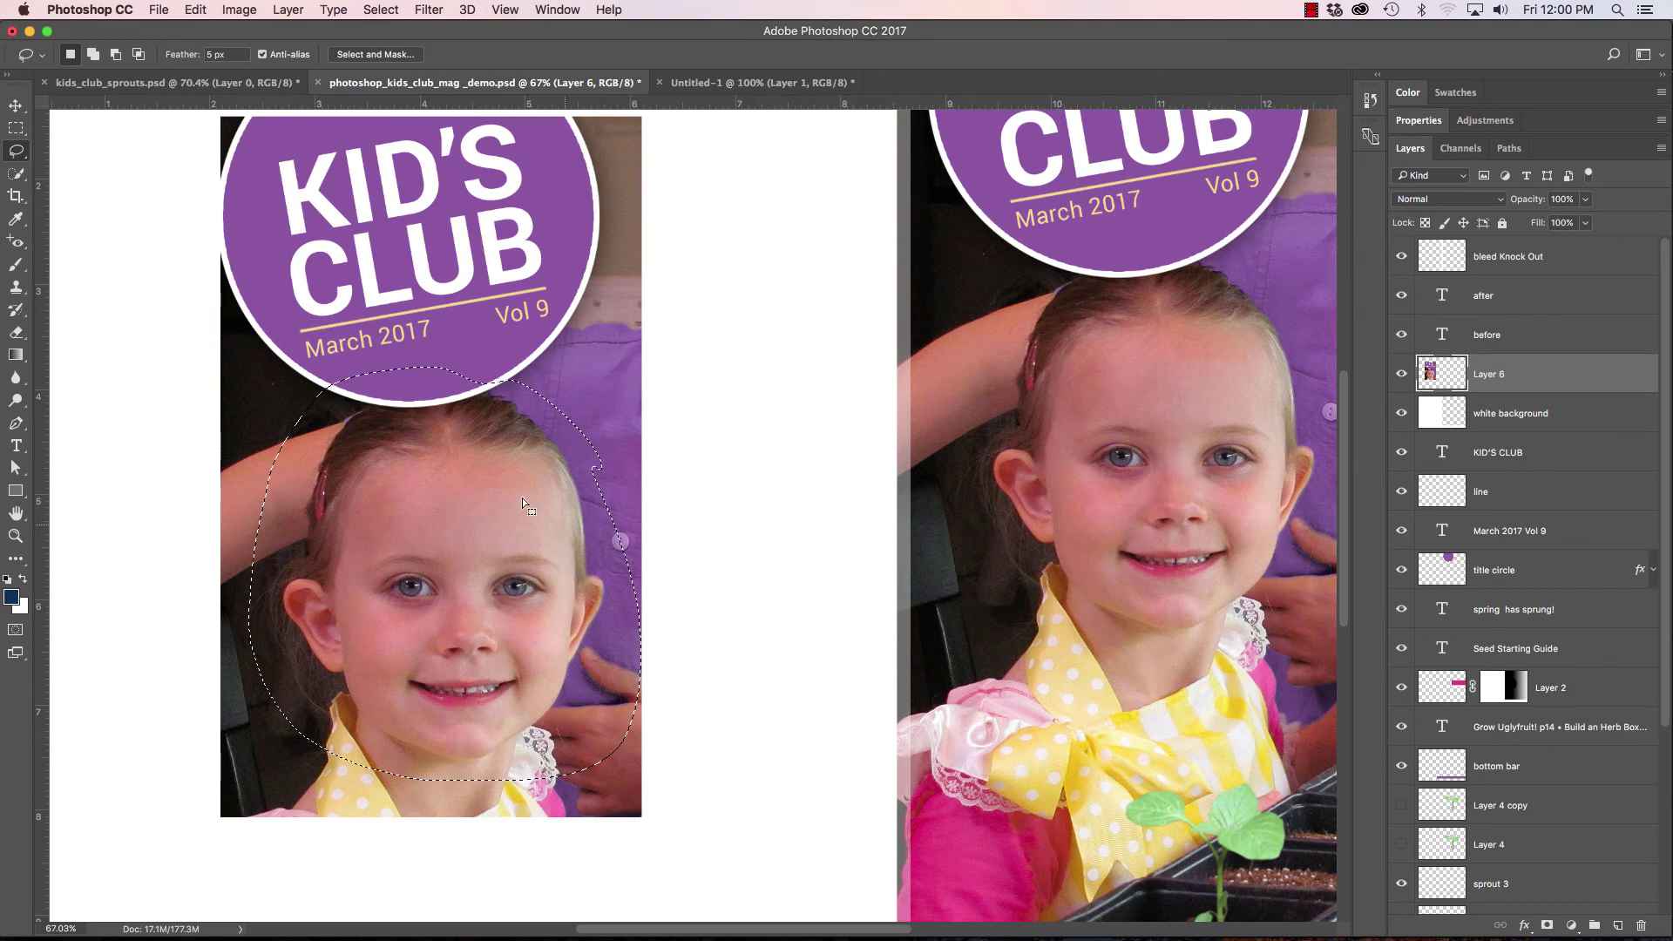